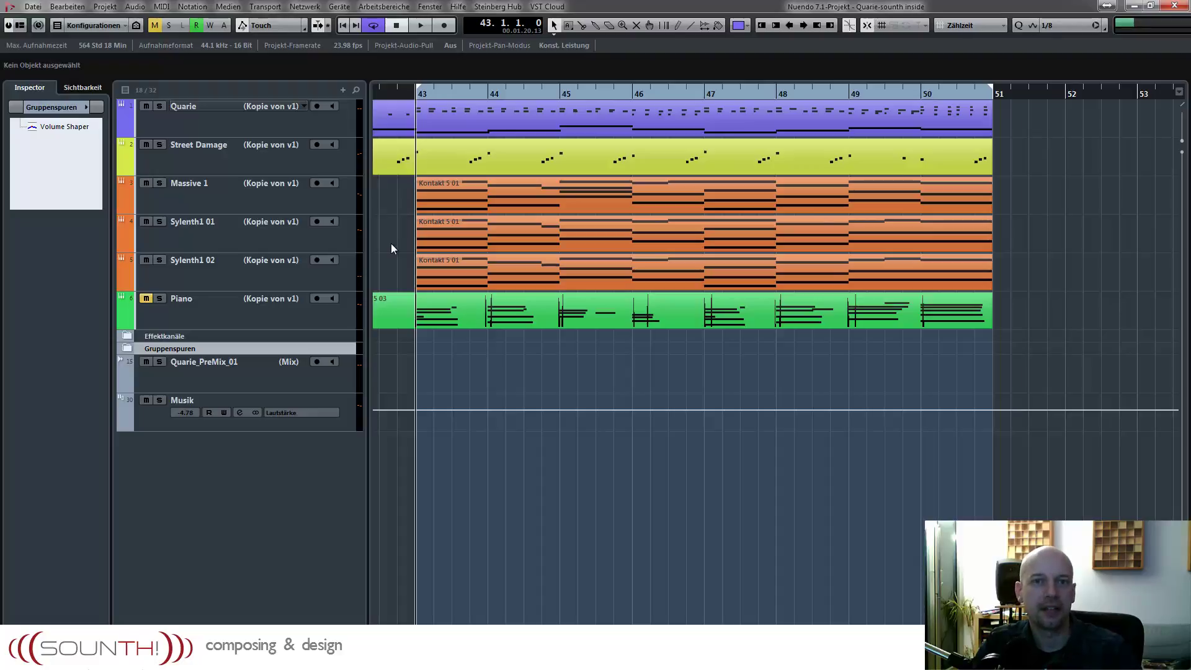
Play back the full loop from bar 43, and audition the Street Damage track on its own in solo
{"action": "key", "text": "space"}
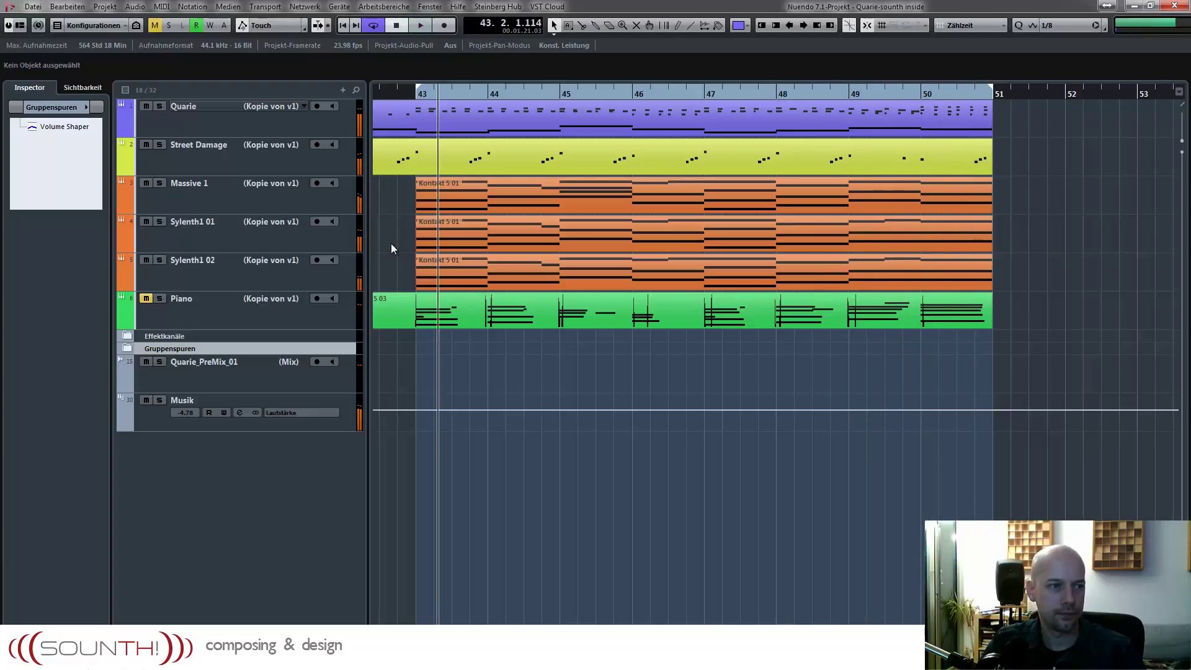
{"action": "key", "text": "space"}
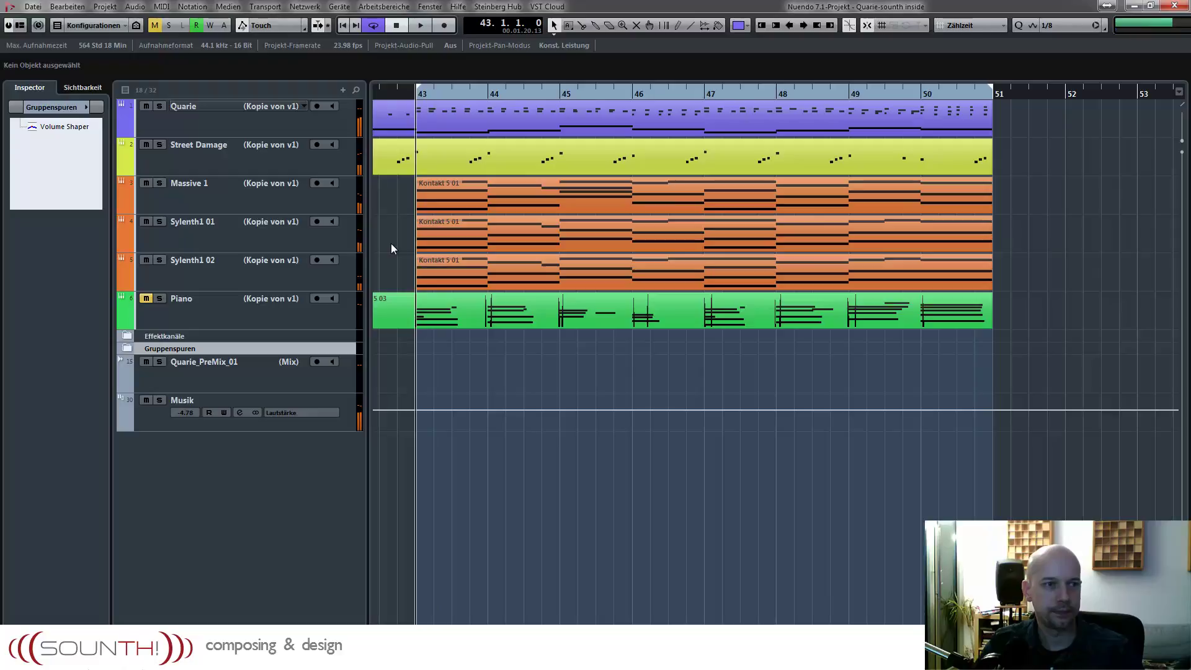
{"action": "left_click", "coordinate": [278, 152]}
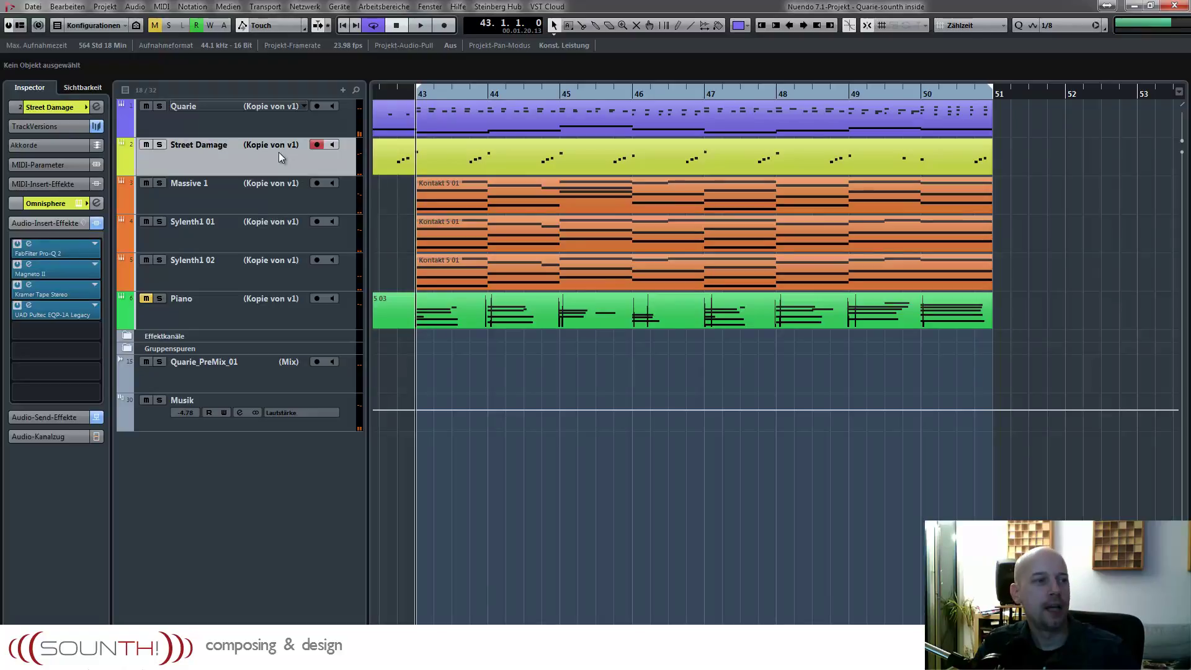
{"action": "key", "text": "s"}
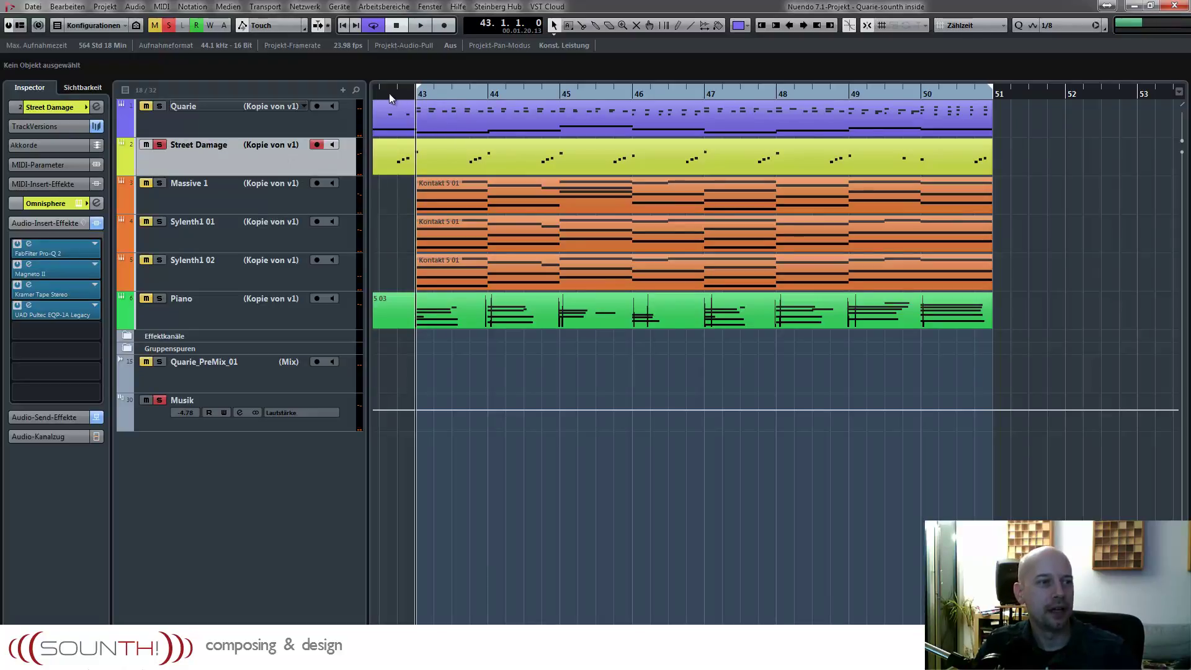
{"action": "key", "text": "space"}
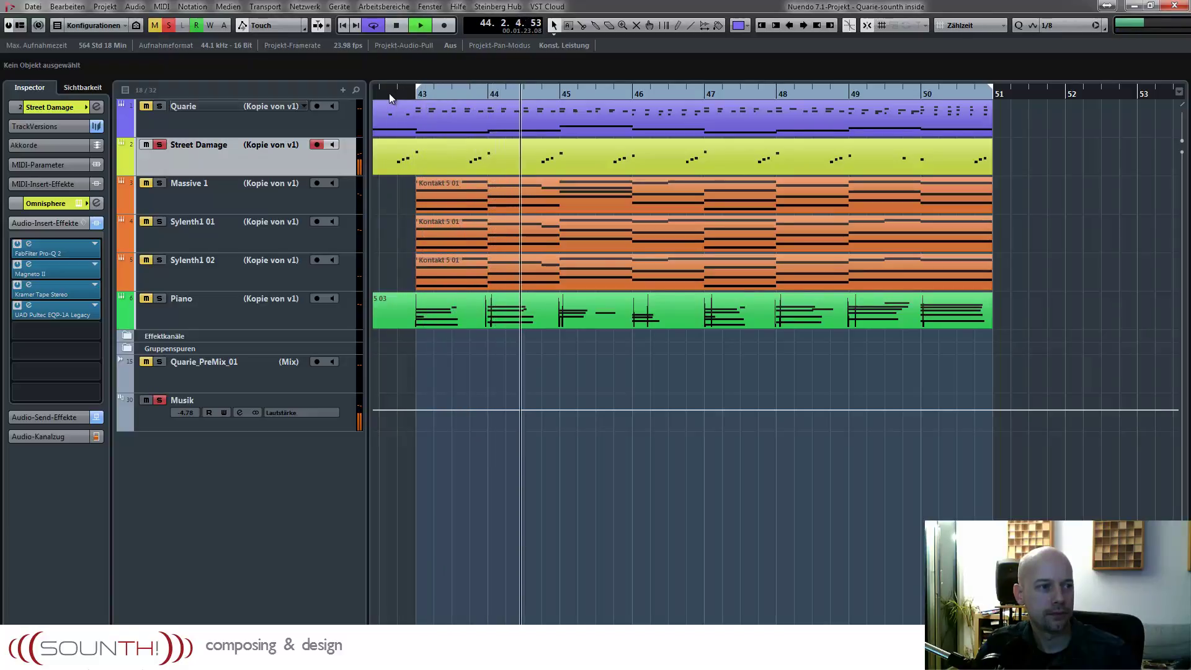
{"action": "key", "text": "space"}
{"action": "left_click", "coordinate": [159, 145]}
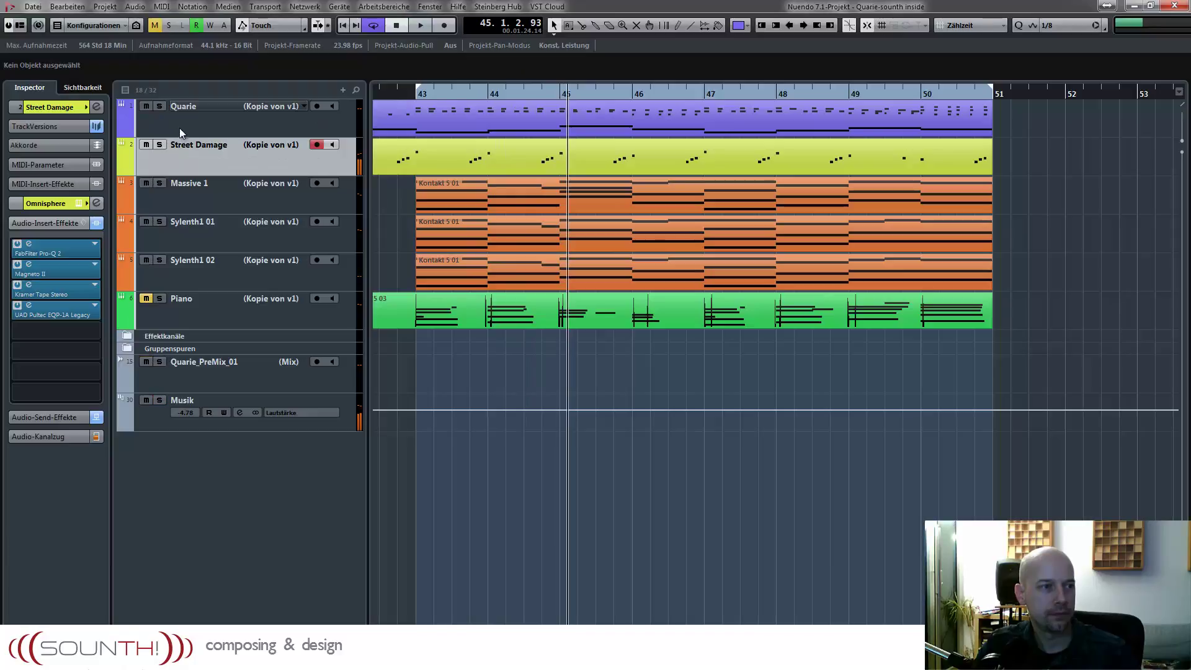
Select the Quarie track, return to the start of the loop, and view the patch loaded in its Omnisphere instrument
{"action": "left_click", "coordinate": [188, 128]}
{"action": "key", "text": "KP_0"}
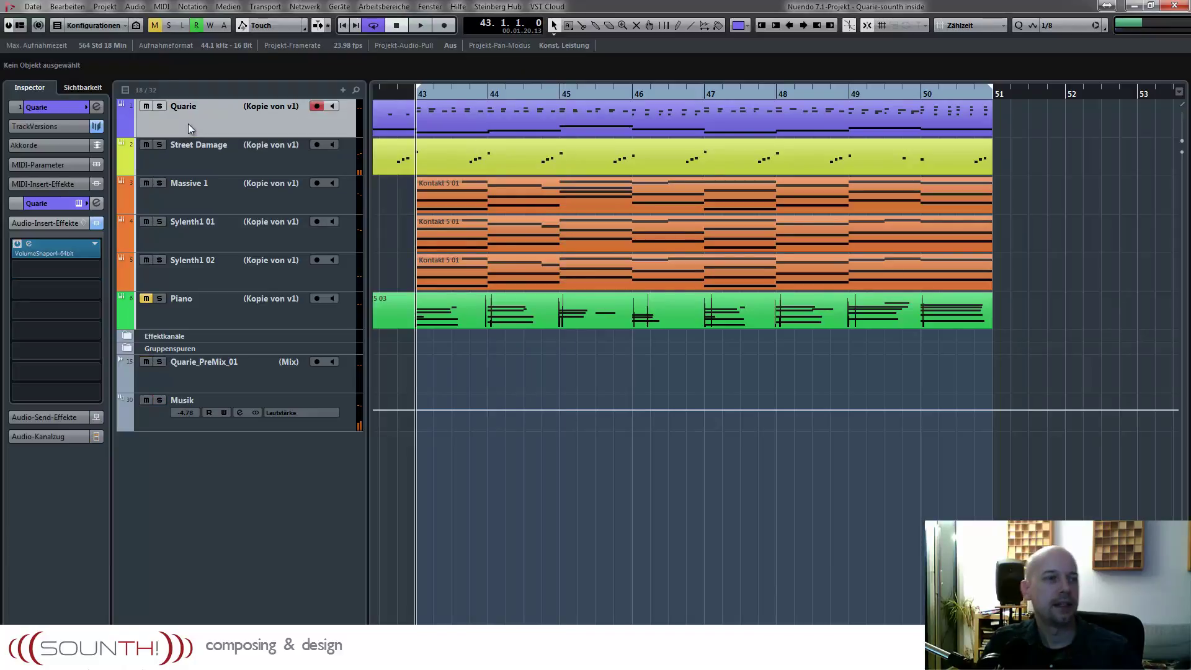
{"action": "left_click", "coordinate": [29, 126]}
{"action": "left_click", "coordinate": [40, 126]}
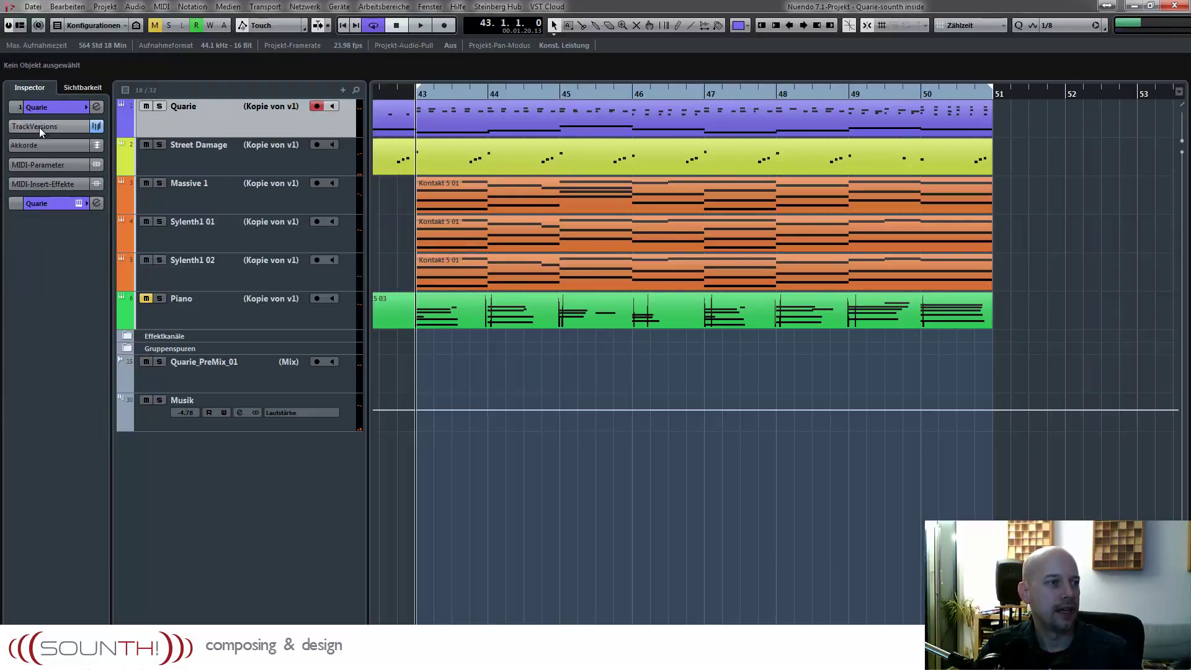
{"action": "left_click", "coordinate": [83, 203]}
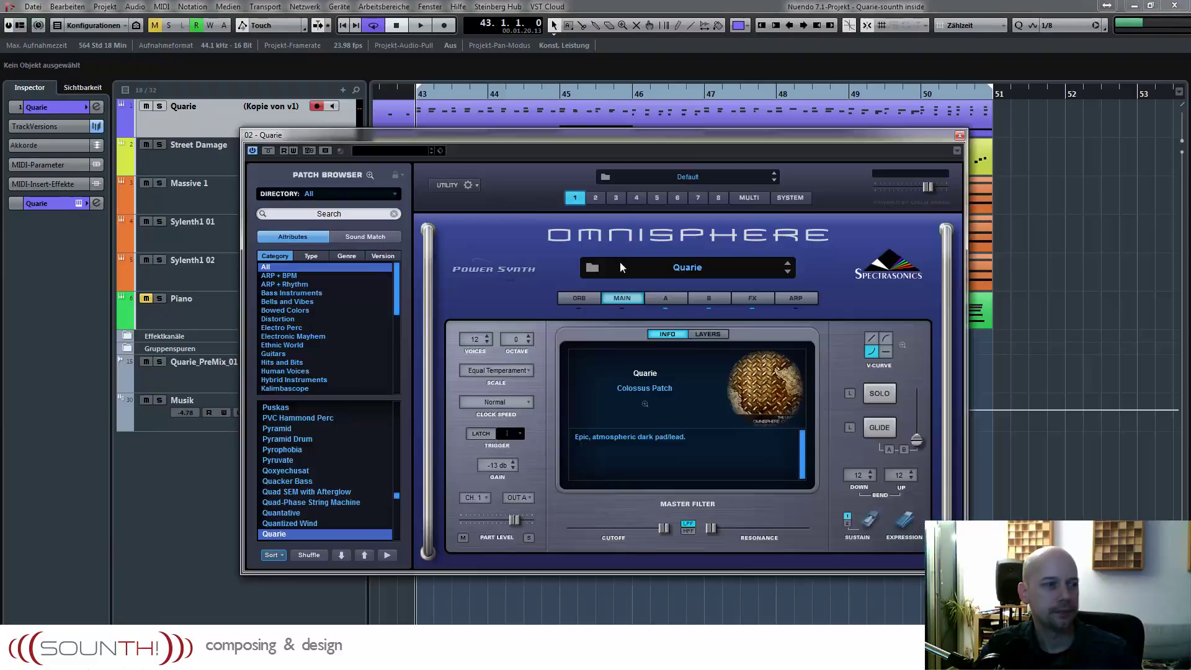
{"action": "left_click", "coordinate": [960, 135]}
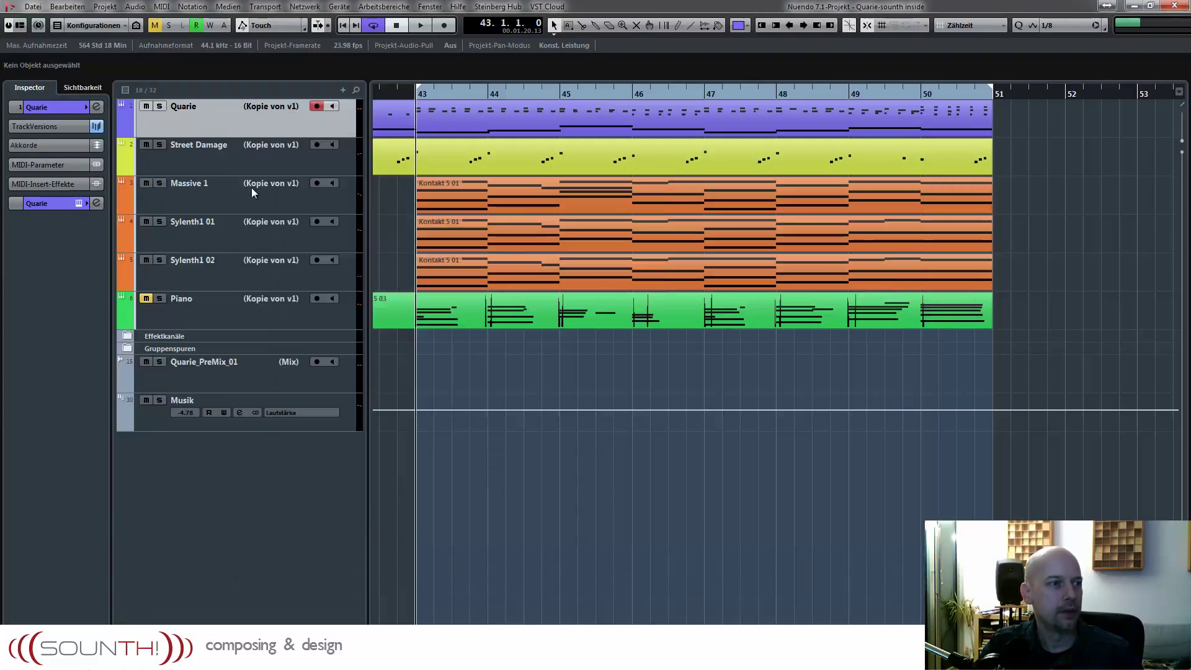
Bypass the VolumeShaper insert on the Quarie track and listen to the track in solo without the effect
{"action": "left_click", "coordinate": [28, 203]}
{"action": "left_click", "coordinate": [51, 222]}
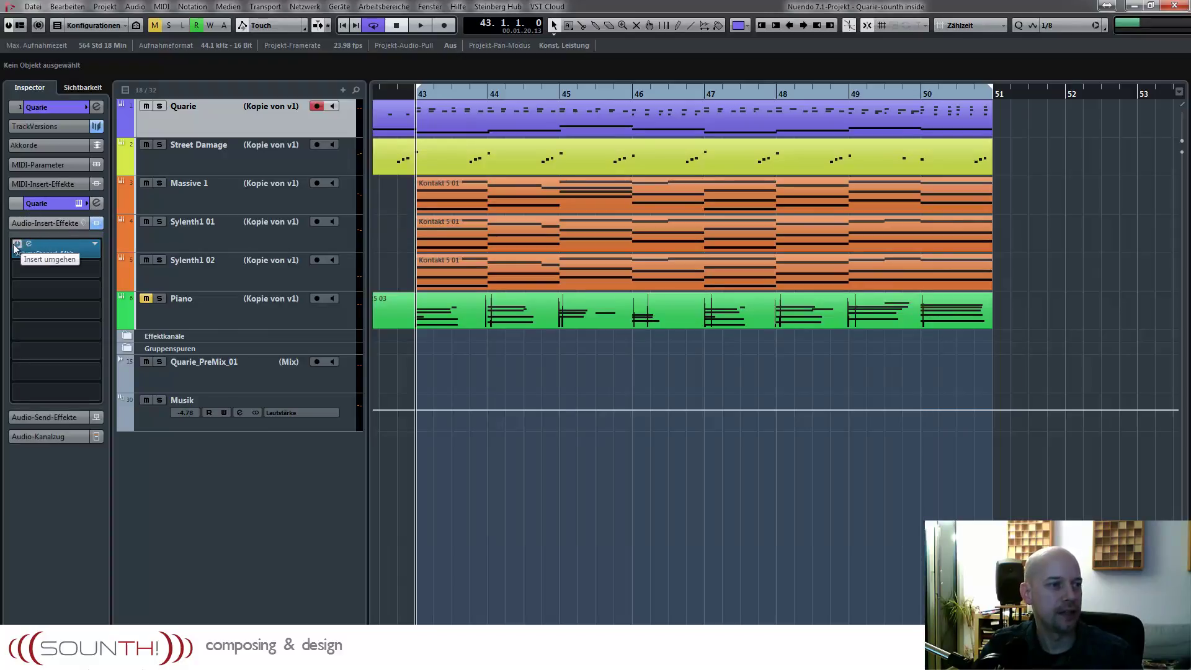
{"action": "key", "text": "space"}
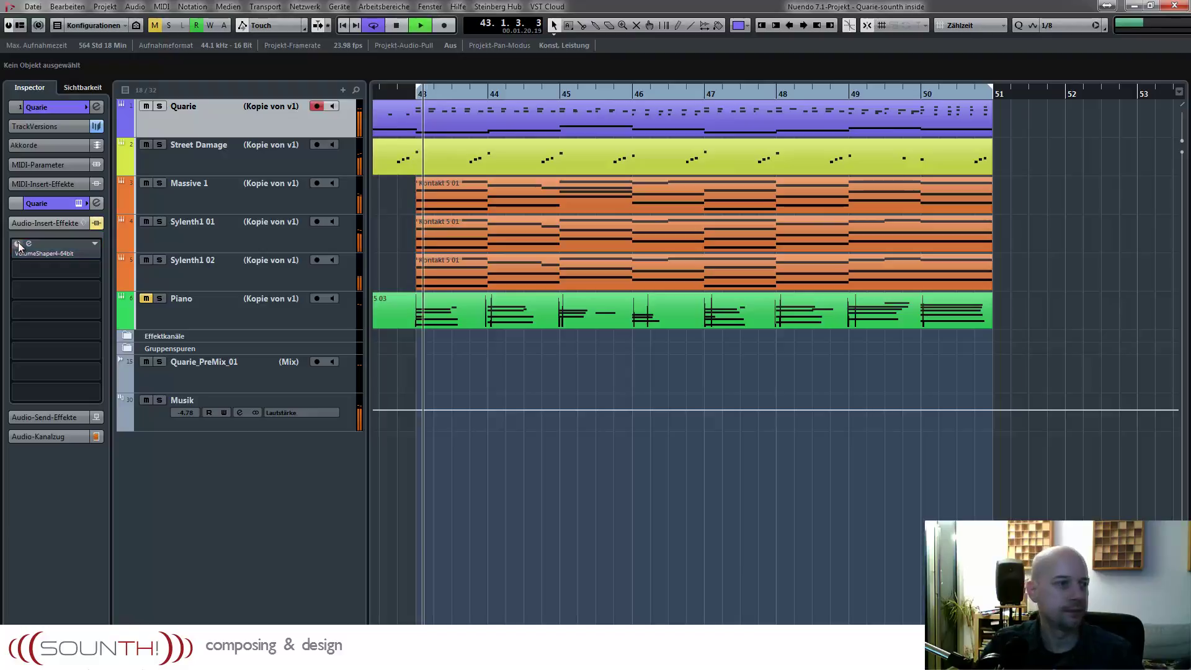
{"action": "key", "text": "s"}
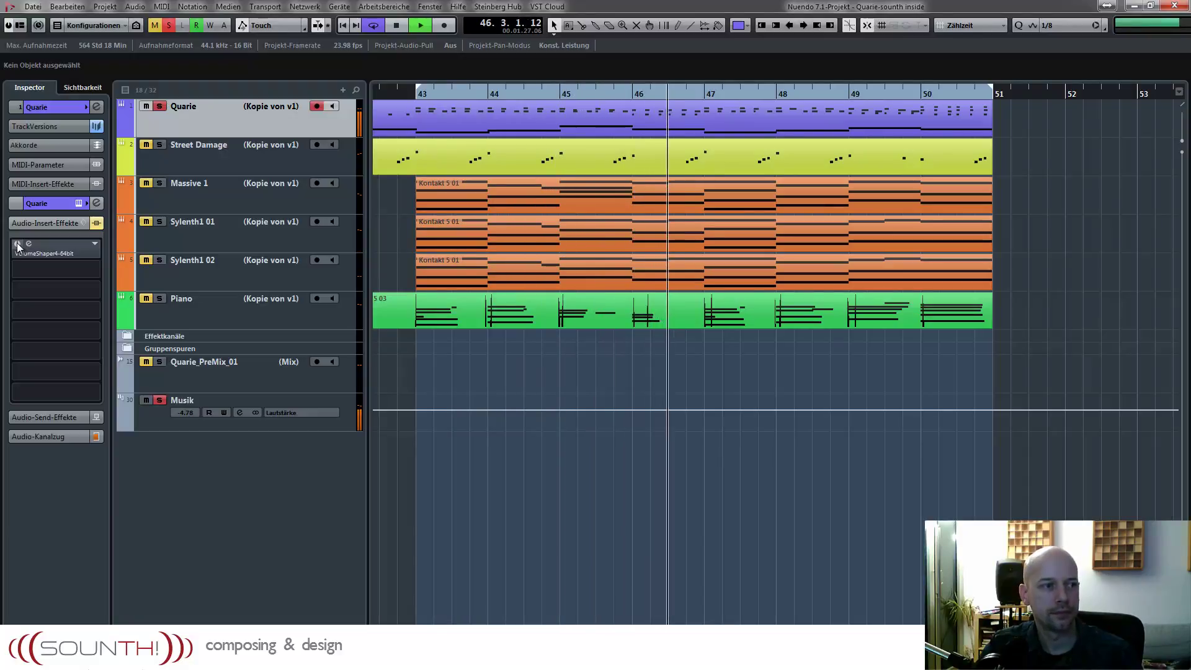
Reactivate Quarie's VolumeShaper insert, view its curve during playback, and stop and clear the solo
{"action": "left_click", "coordinate": [17, 244]}
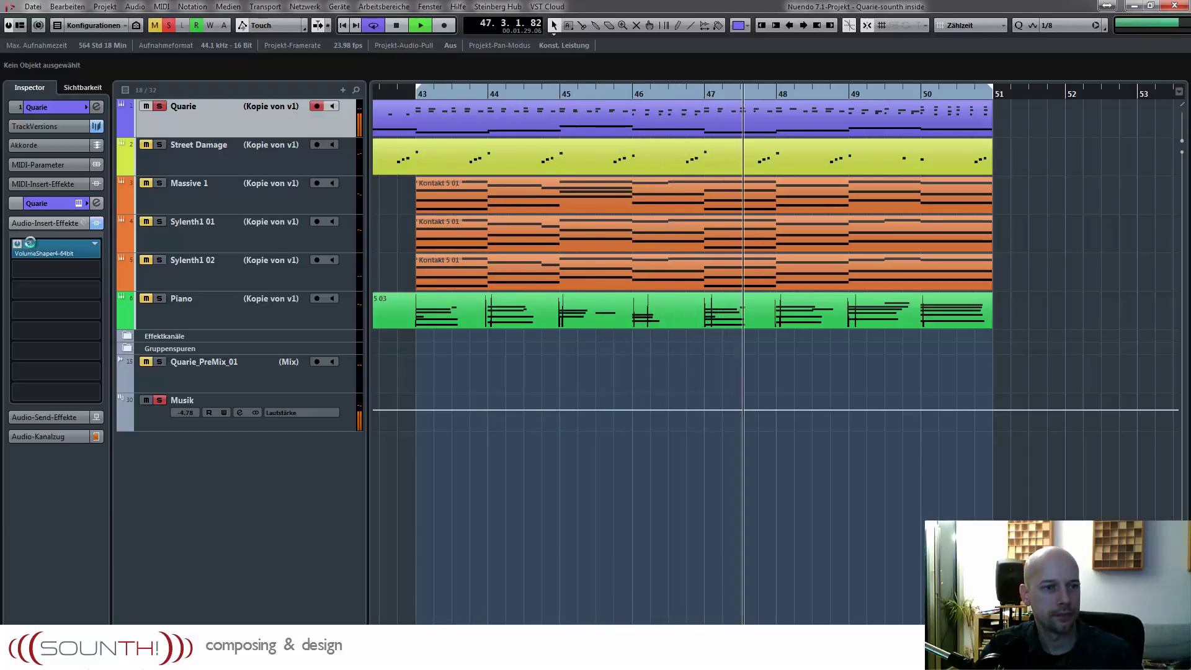
{"action": "left_click", "coordinate": [29, 245]}
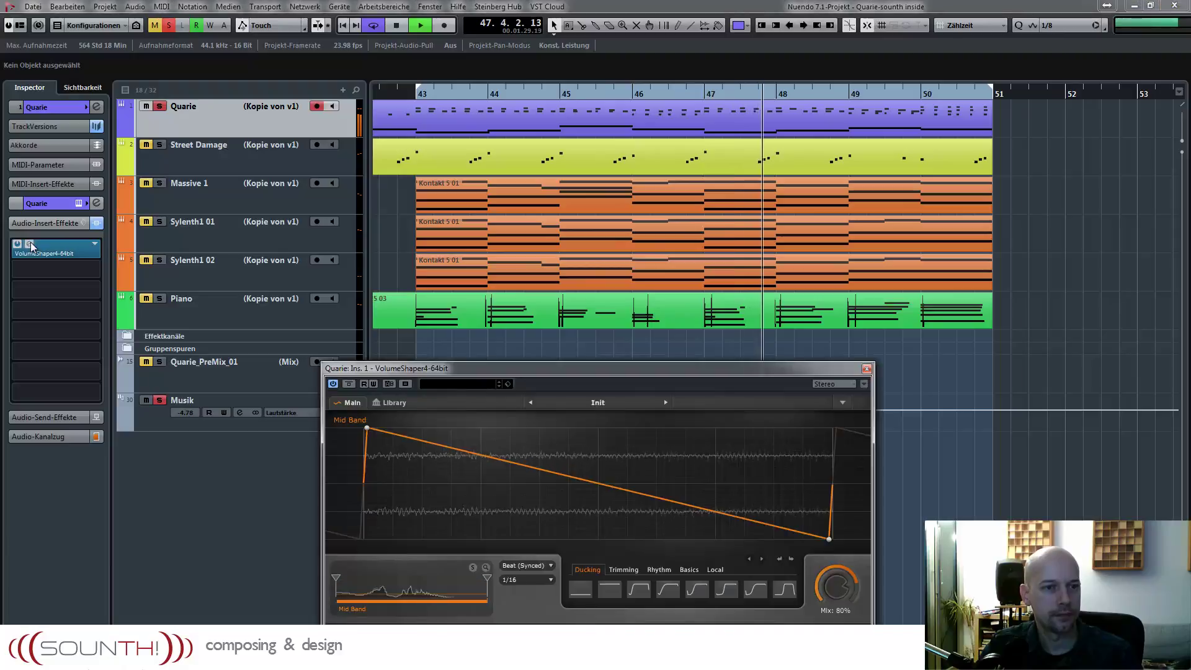
{"action": "left_click", "coordinate": [867, 368]}
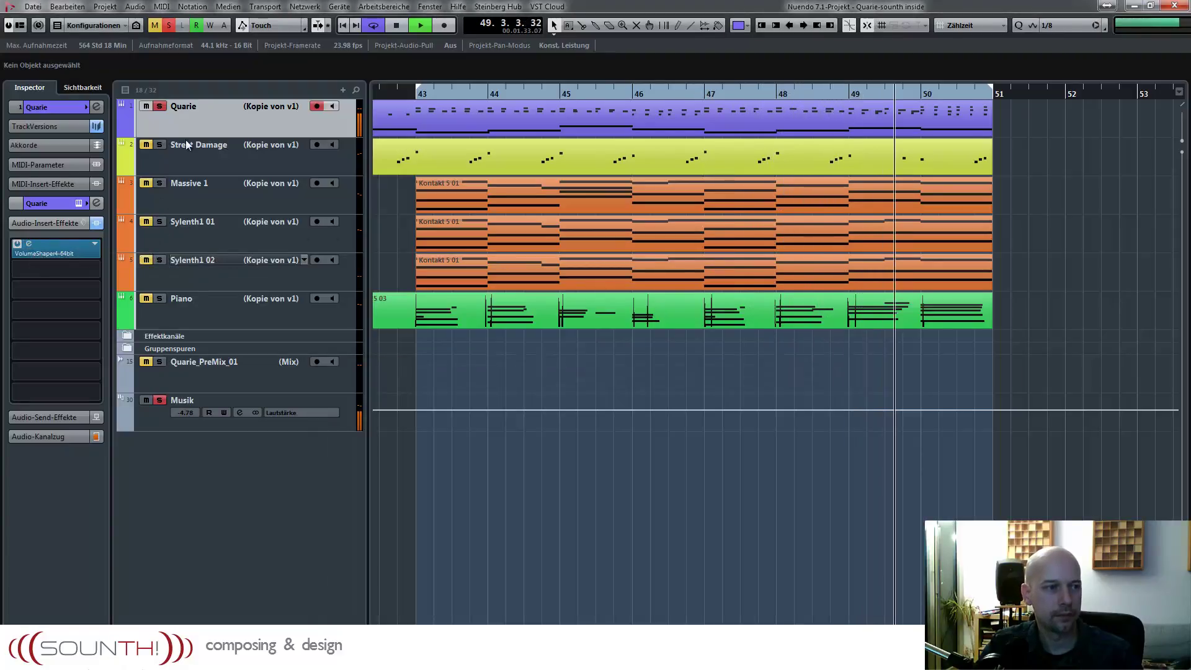
{"action": "key", "text": "space"}
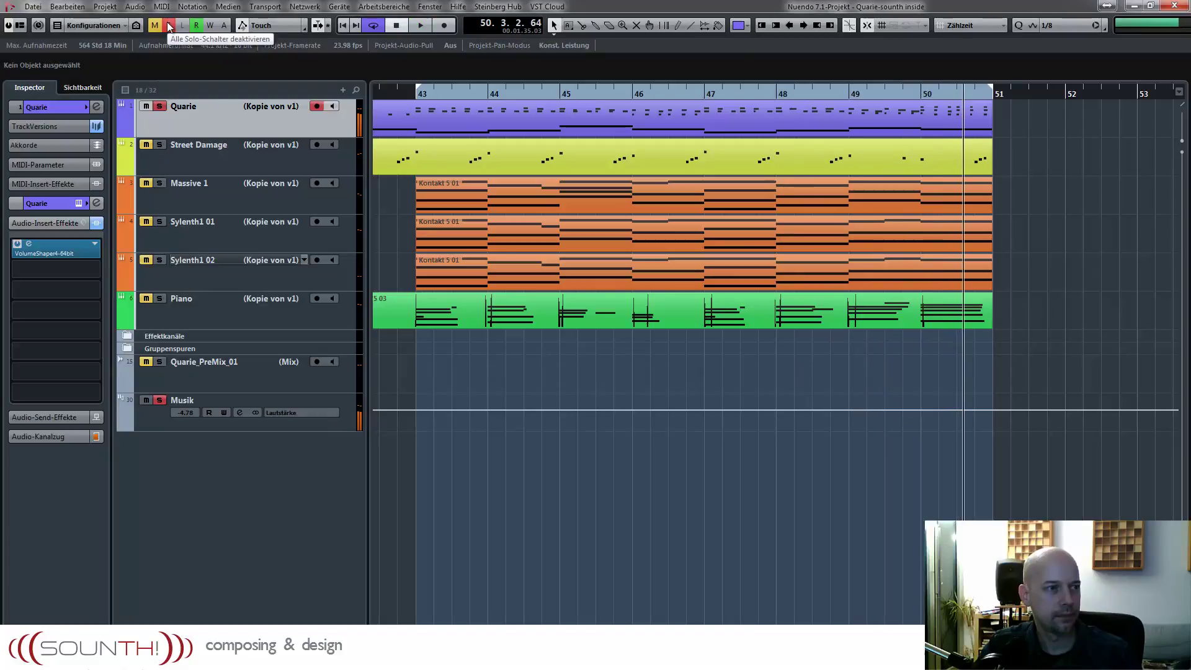
Expand the Gruppenspuren folder and examine the Volume Shaper group track with its inserts and automation lanes alongside Massive 1
{"action": "left_click", "coordinate": [218, 197]}
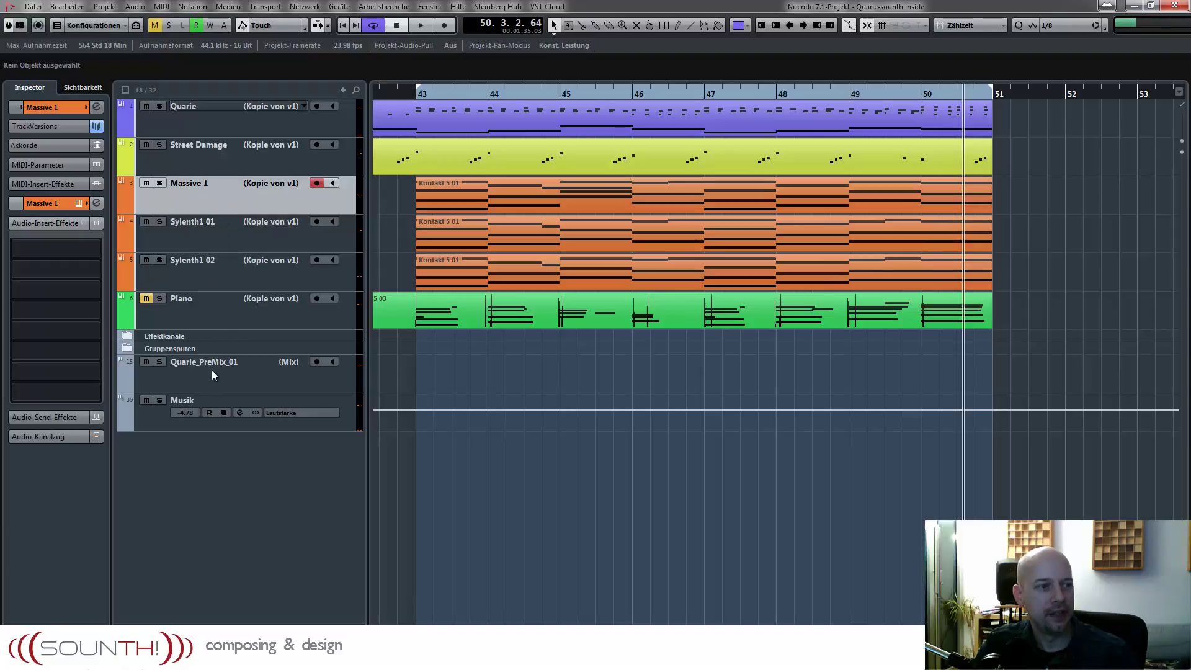
{"action": "left_click", "coordinate": [128, 350]}
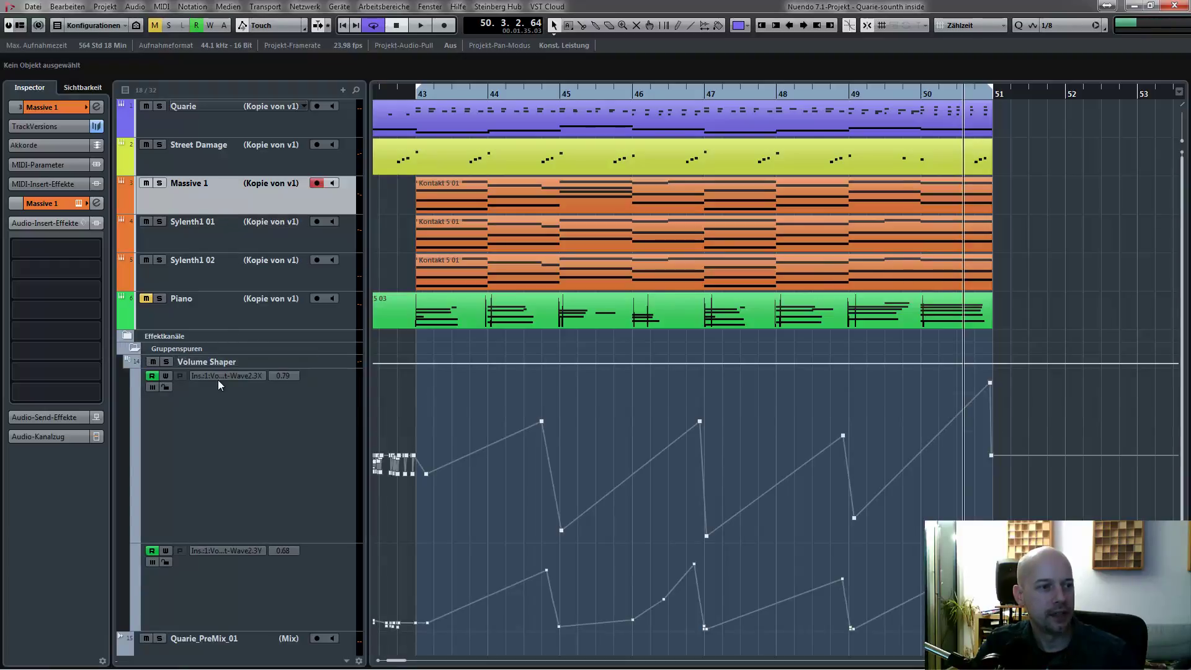
{"action": "left_click", "coordinate": [221, 363]}
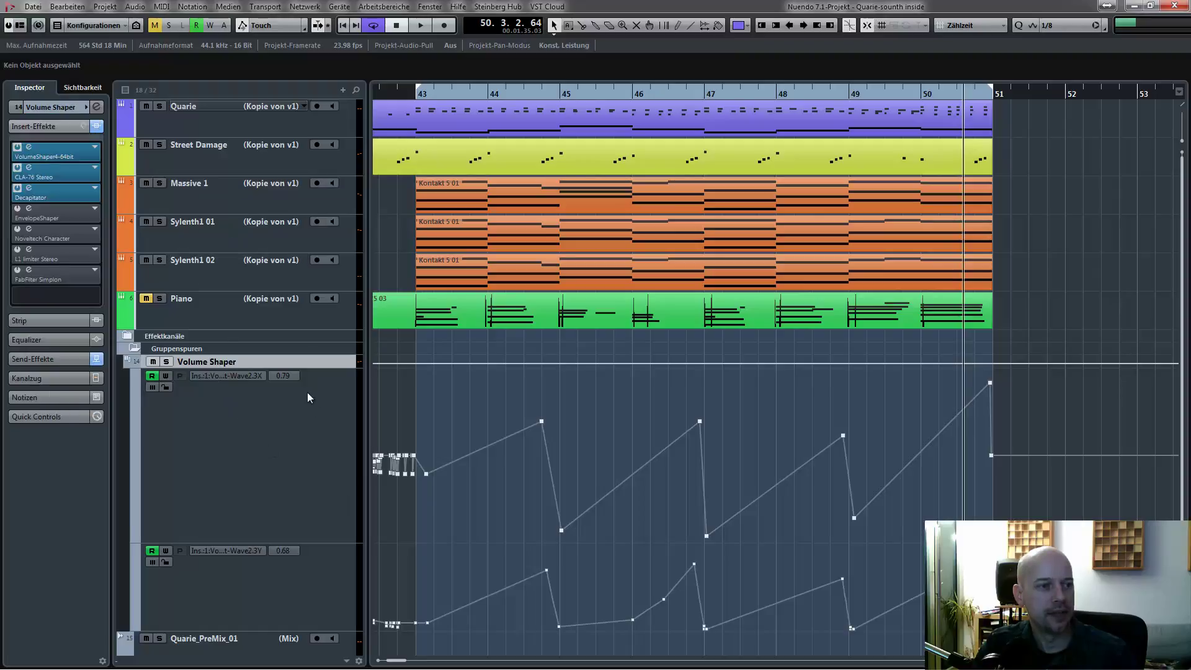
{"action": "left_click", "coordinate": [231, 193]}
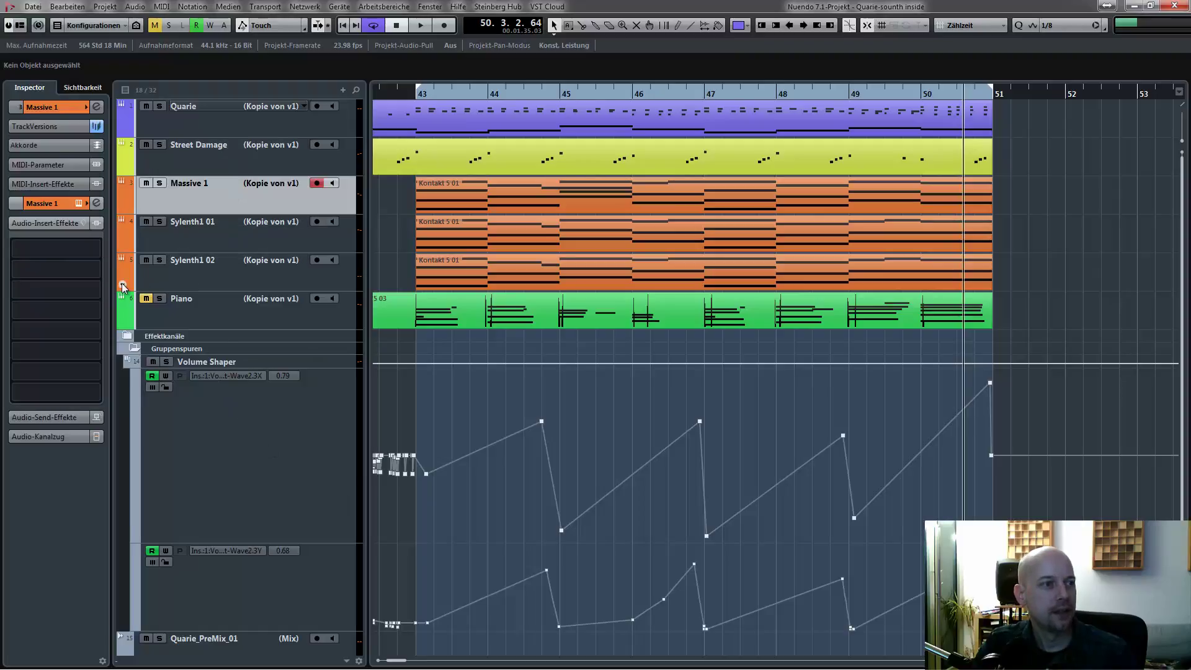
Bypass the VolumeShaper, CLA-76 and Decapitator inserts and all sends on the Volume Shaper group track
{"action": "left_click", "coordinate": [223, 363]}
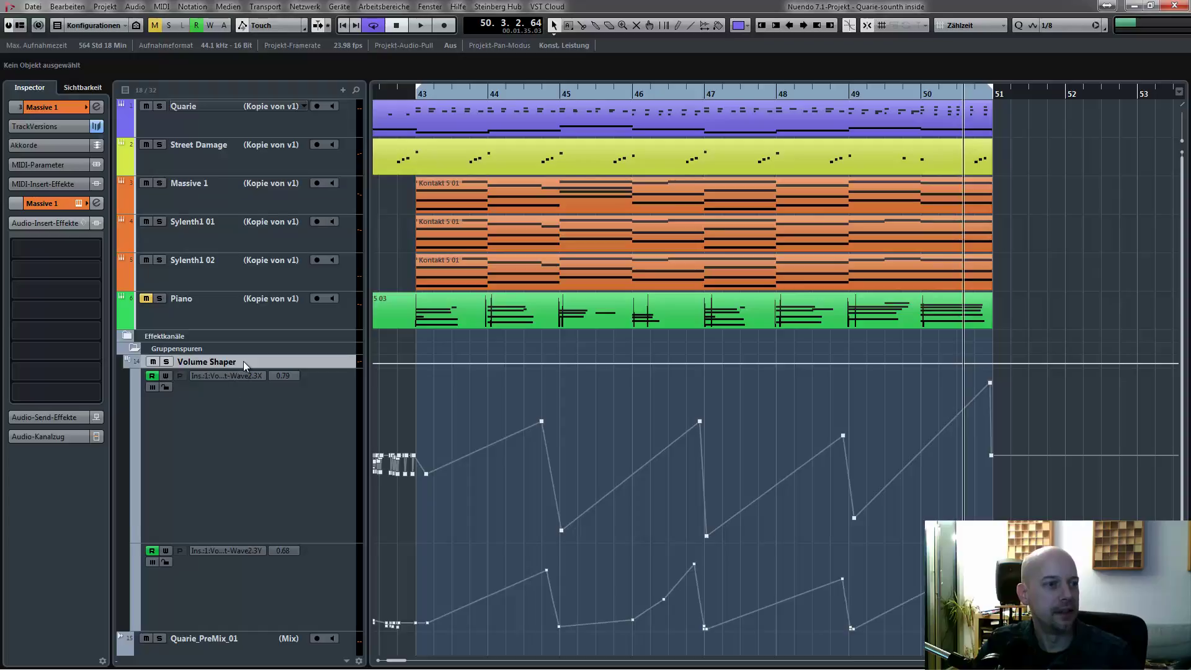
{"action": "left_click", "coordinate": [18, 188]}
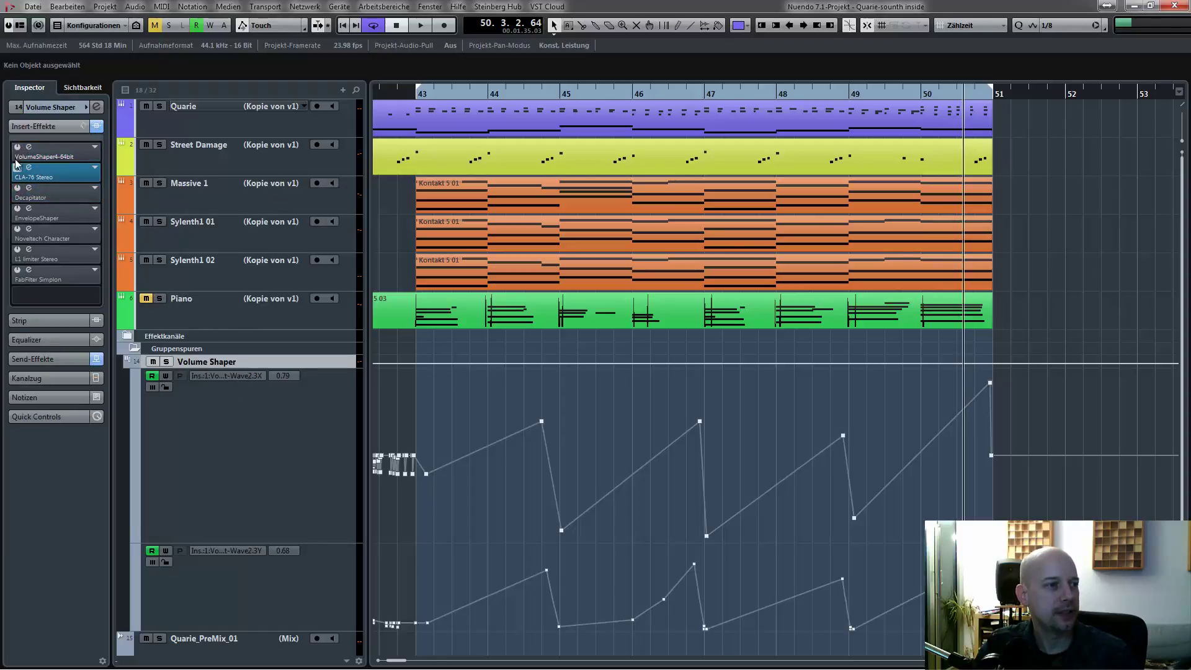
{"action": "left_click", "coordinate": [62, 359]}
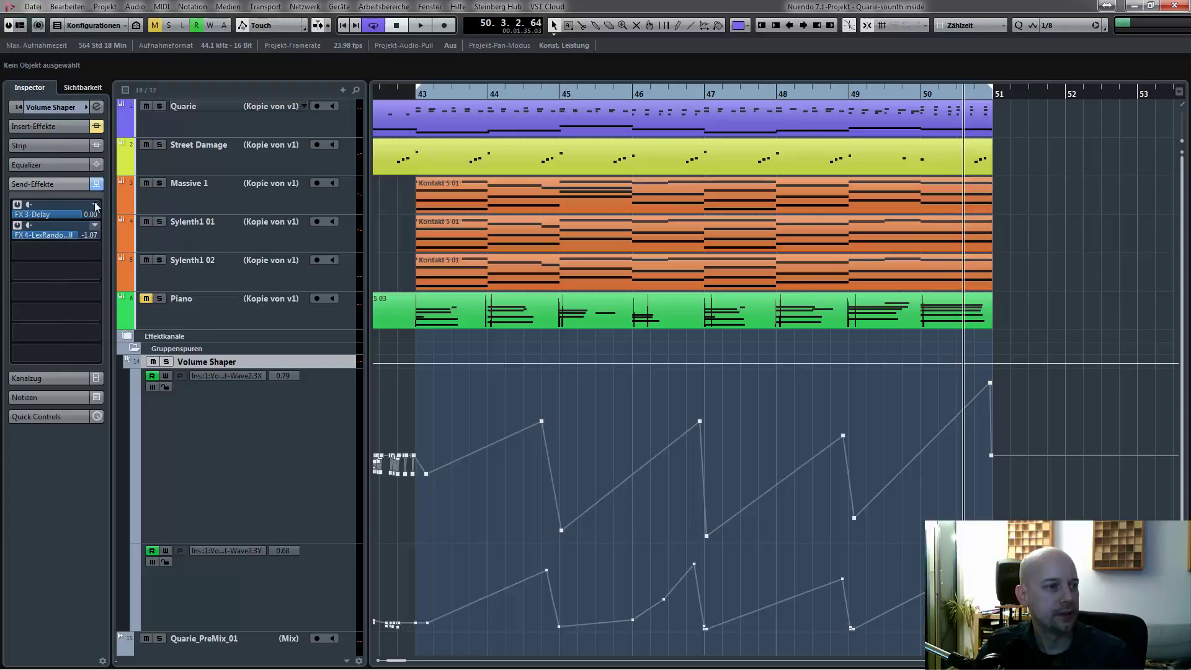
Audition Massive 1, Sylenth1 01 and Sylenth1 02 in solo one after another, building up to all three soloed together
{"action": "left_click", "coordinate": [335, 208]}
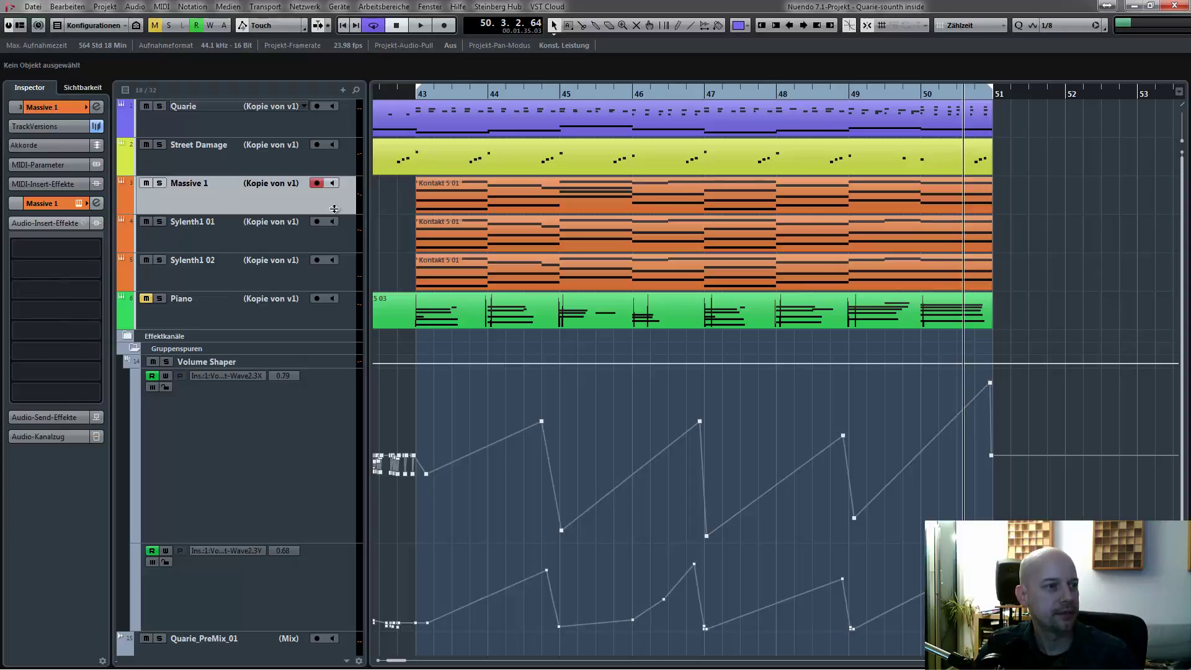
{"action": "key", "text": "space"}
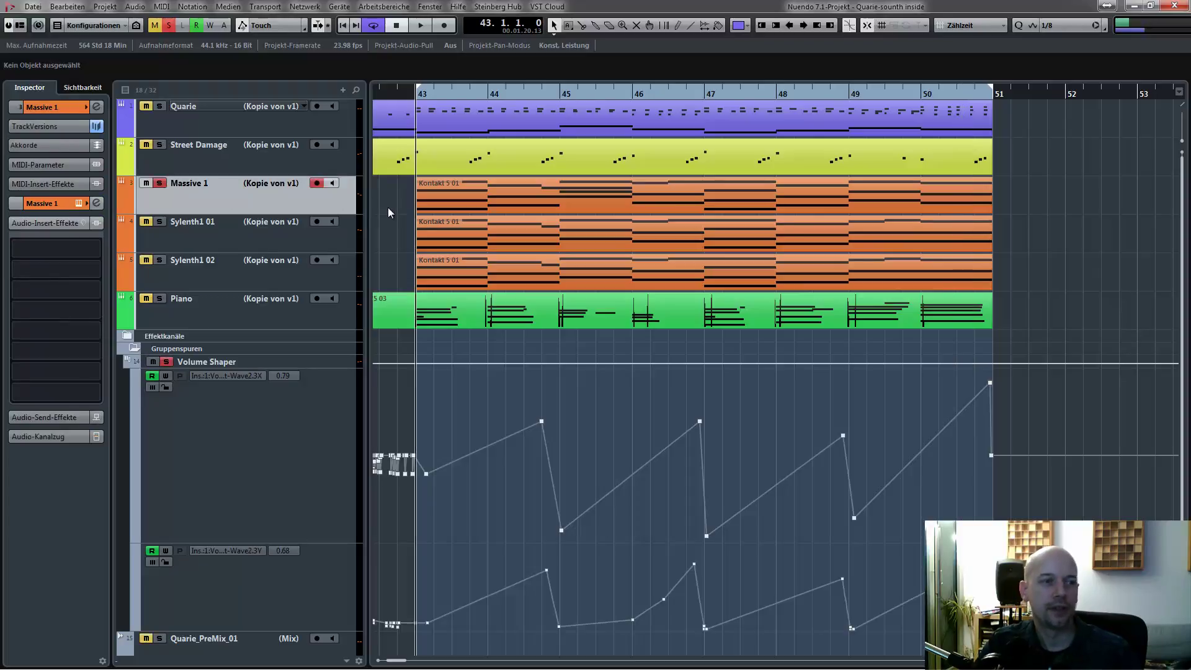
{"action": "left_click", "coordinate": [163, 224]}
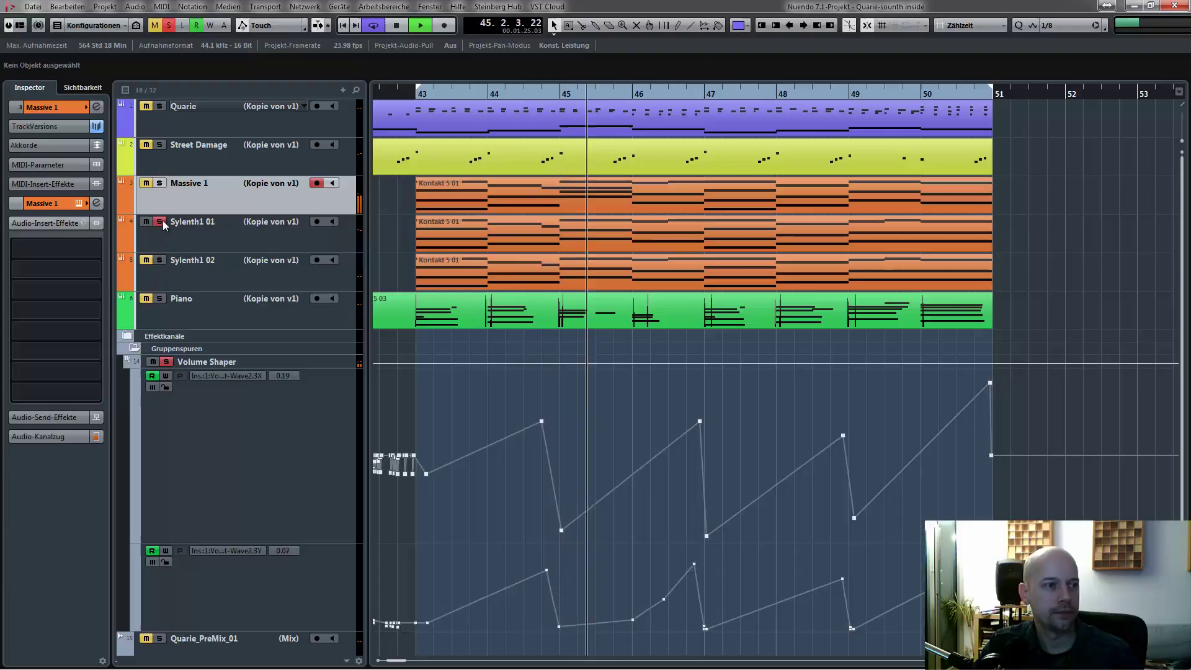
{"action": "left_click", "coordinate": [160, 262]}
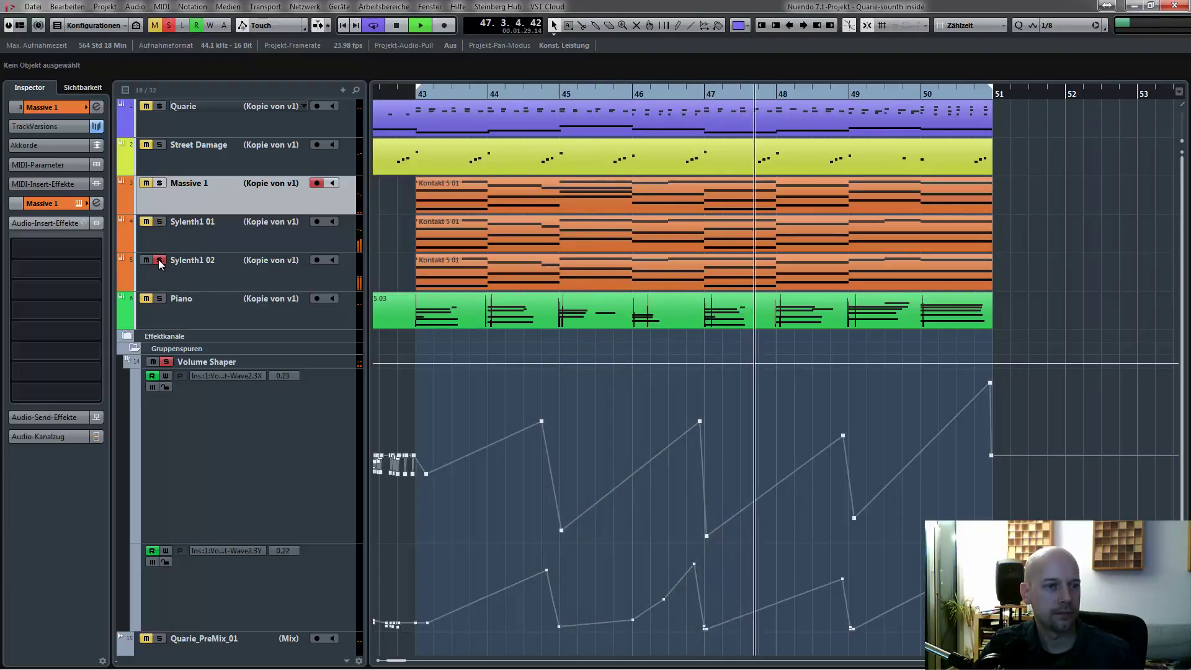
{"action": "left_click", "coordinate": [160, 222]}
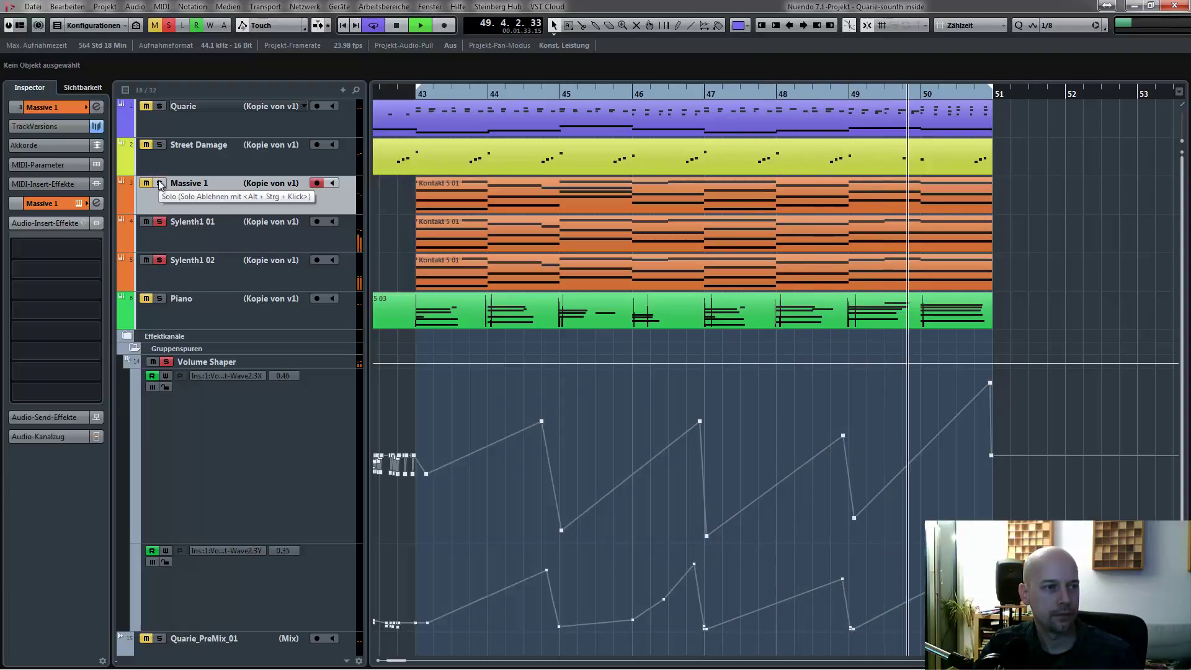
{"action": "left_click", "coordinate": [161, 184]}
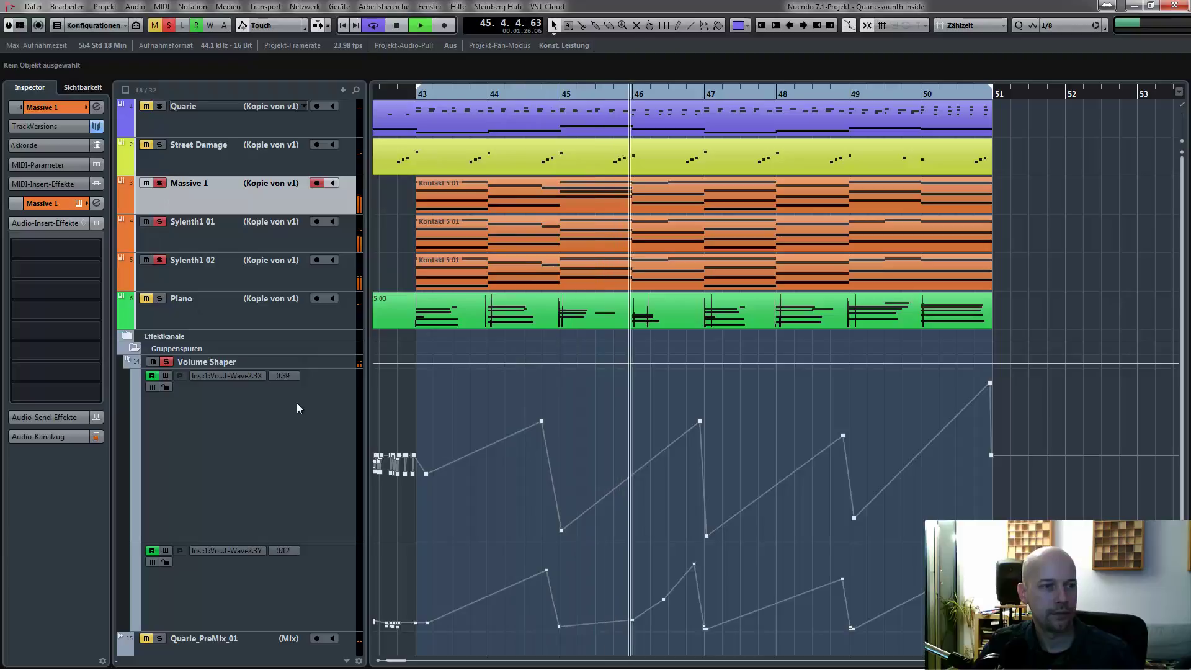
Check the output routing of the Massive 1 track to the Volume Shaper group in its channel settings
{"action": "left_click", "coordinate": [98, 108]}
{"action": "left_click", "coordinate": [639, 157]}
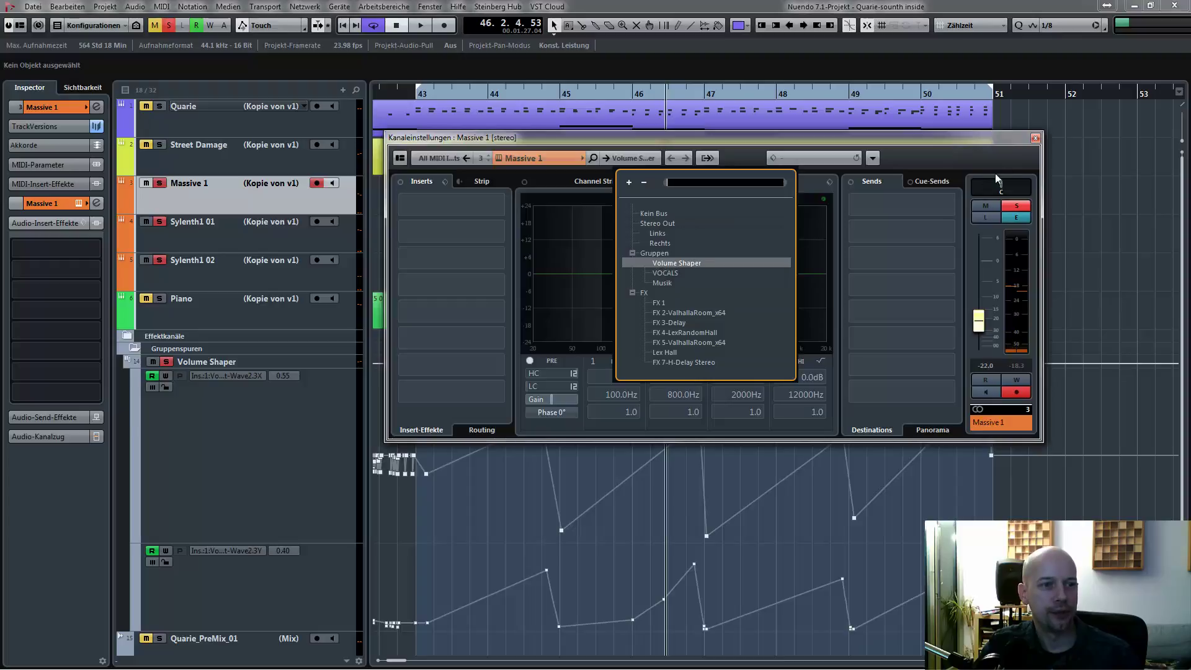
{"action": "left_click", "coordinate": [515, 325]}
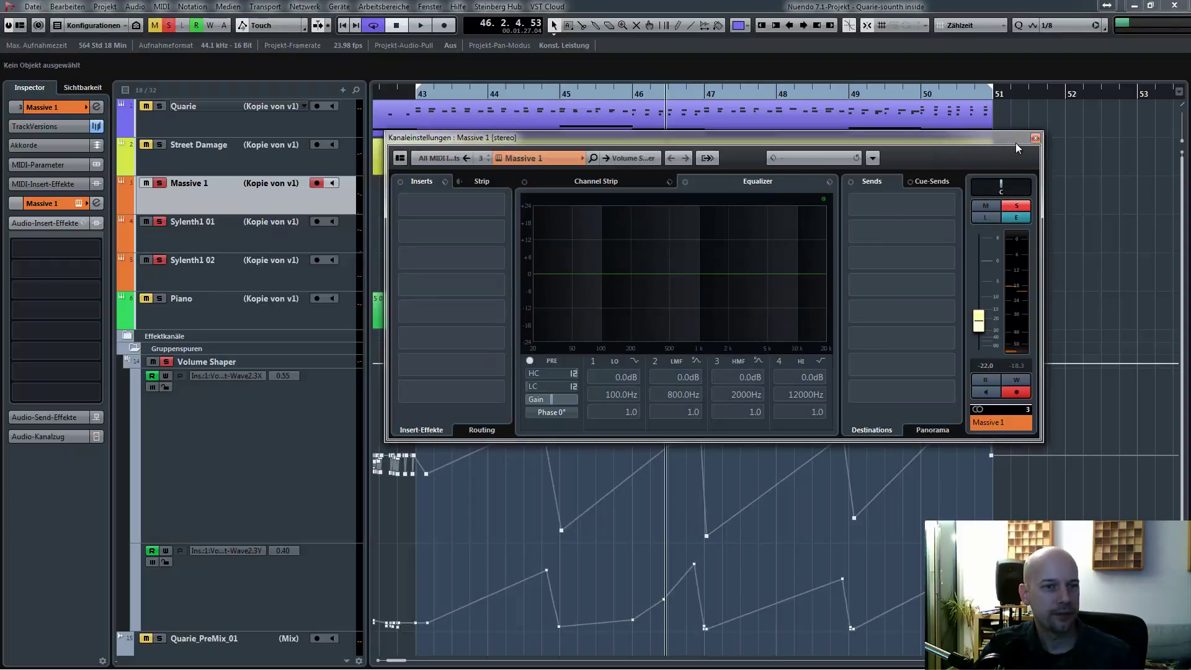
{"action": "left_click", "coordinate": [1035, 139]}
Reactivate only the VolumeShaper insert on the Volume Shaper group track and open its plug-in window over the arrangement
{"action": "left_click", "coordinate": [310, 365]}
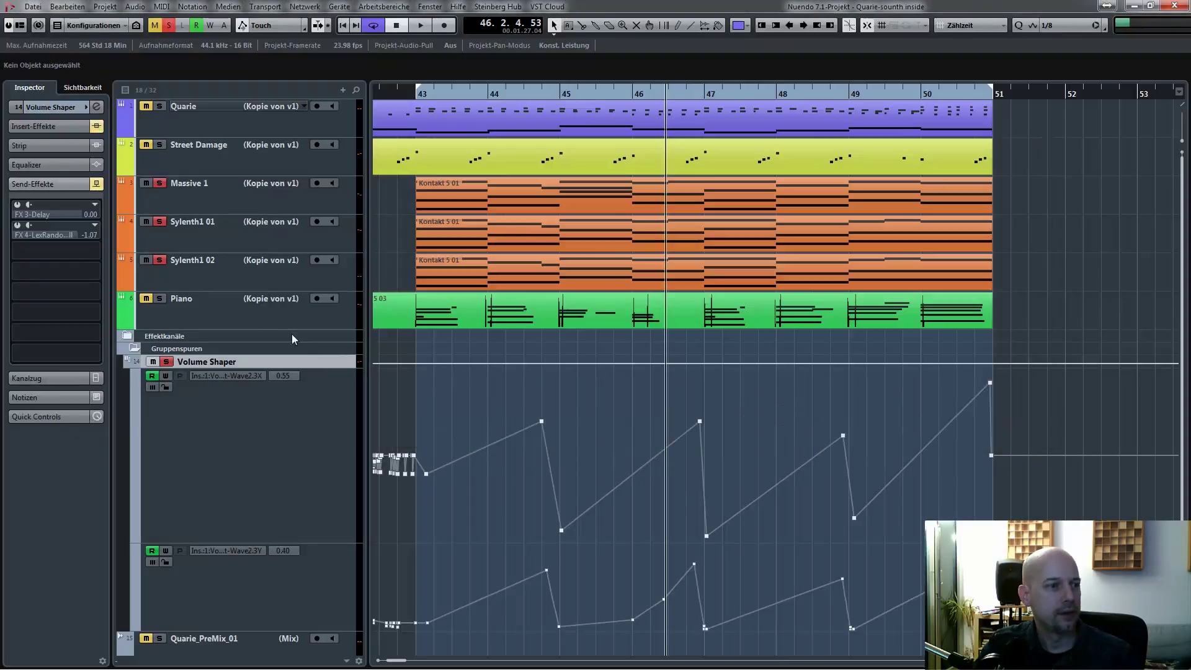
{"action": "left_click", "coordinate": [53, 126]}
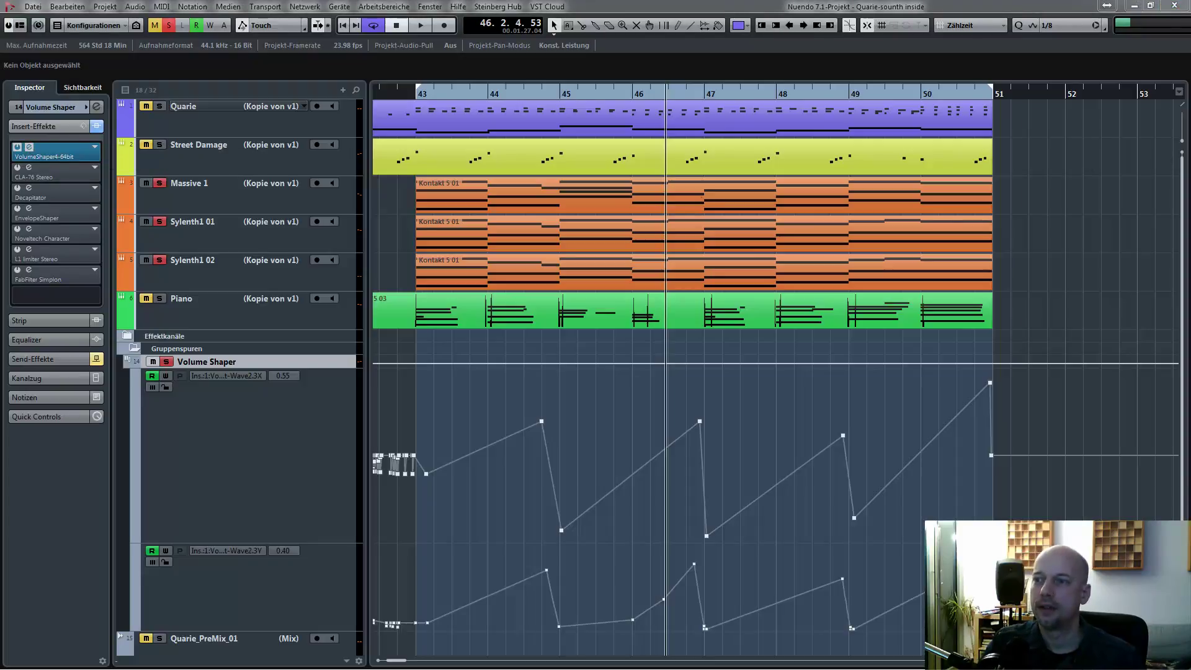
{"action": "left_click_drag", "start_coordinate": [658, 187], "coordinate": [639, 146]}
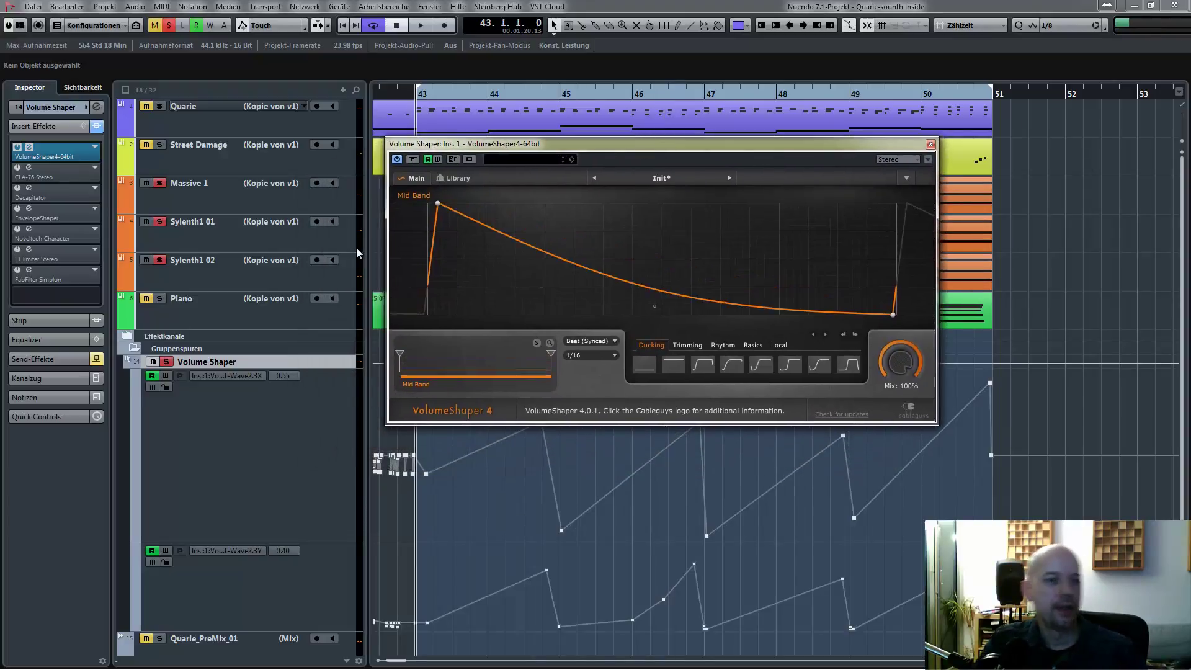
Move the VolumeShaper window clear of the automation lanes and play the loop to watch the lanes drive its curve
{"action": "key", "text": "space"}
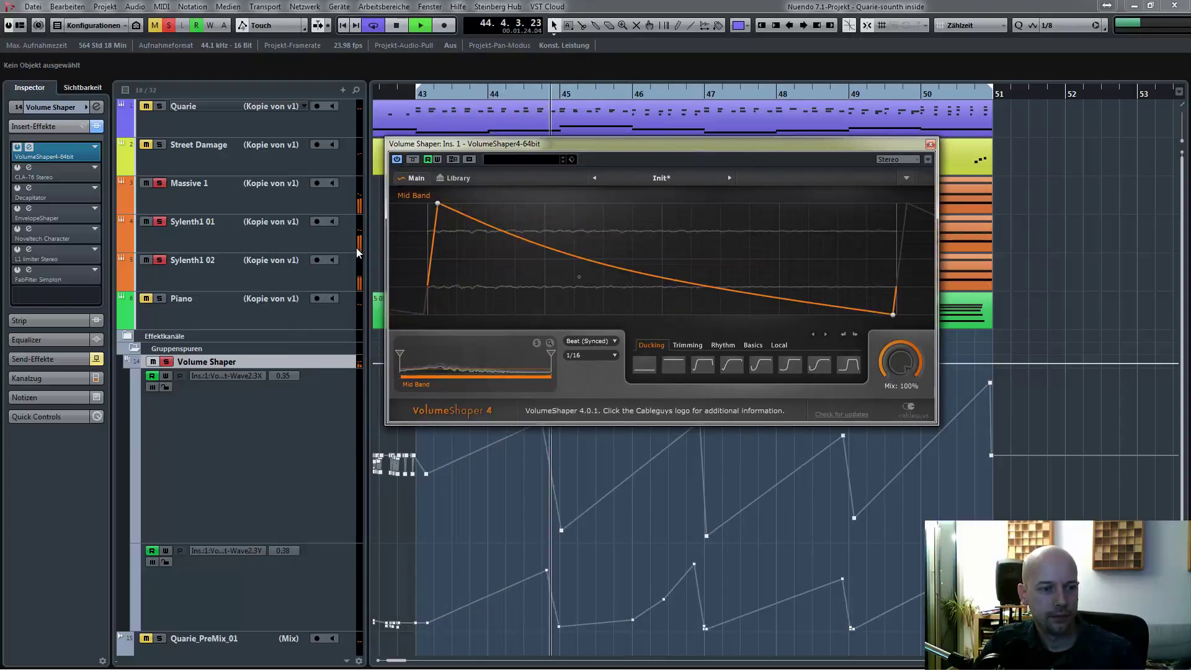
{"action": "left_click_drag", "start_coordinate": [552, 142], "coordinate": [575, 77]}
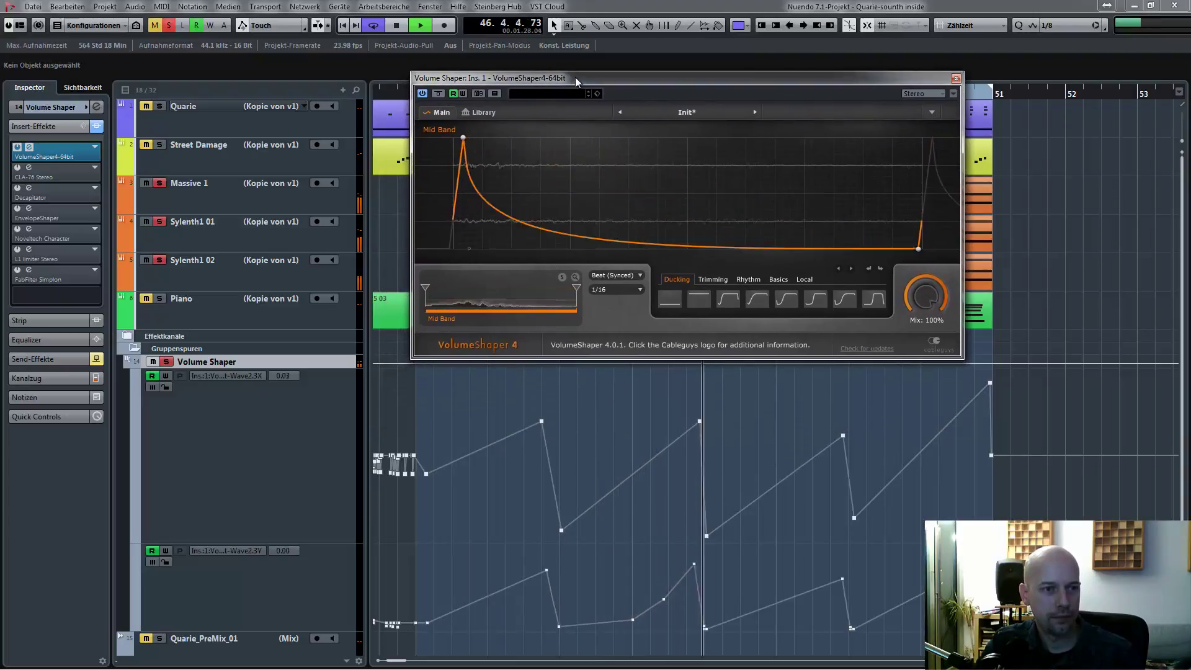
{"action": "key", "text": "space"}
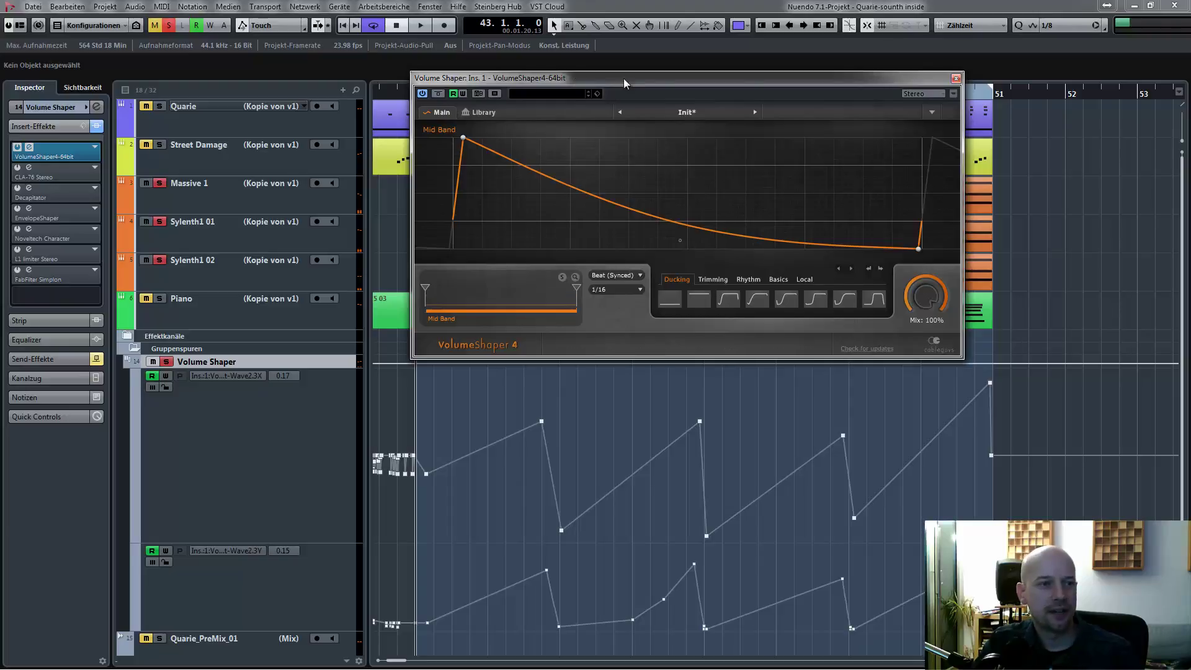
{"action": "left_click_drag", "start_coordinate": [624, 78], "coordinate": [637, 76]}
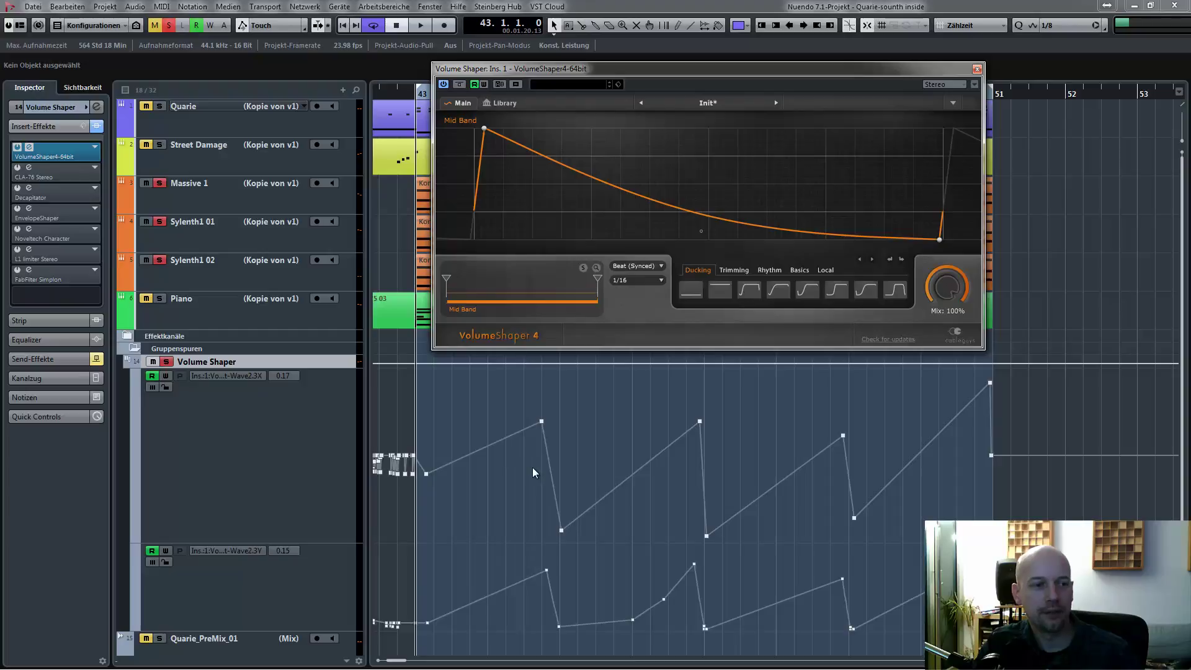
{"action": "key", "text": "space"}
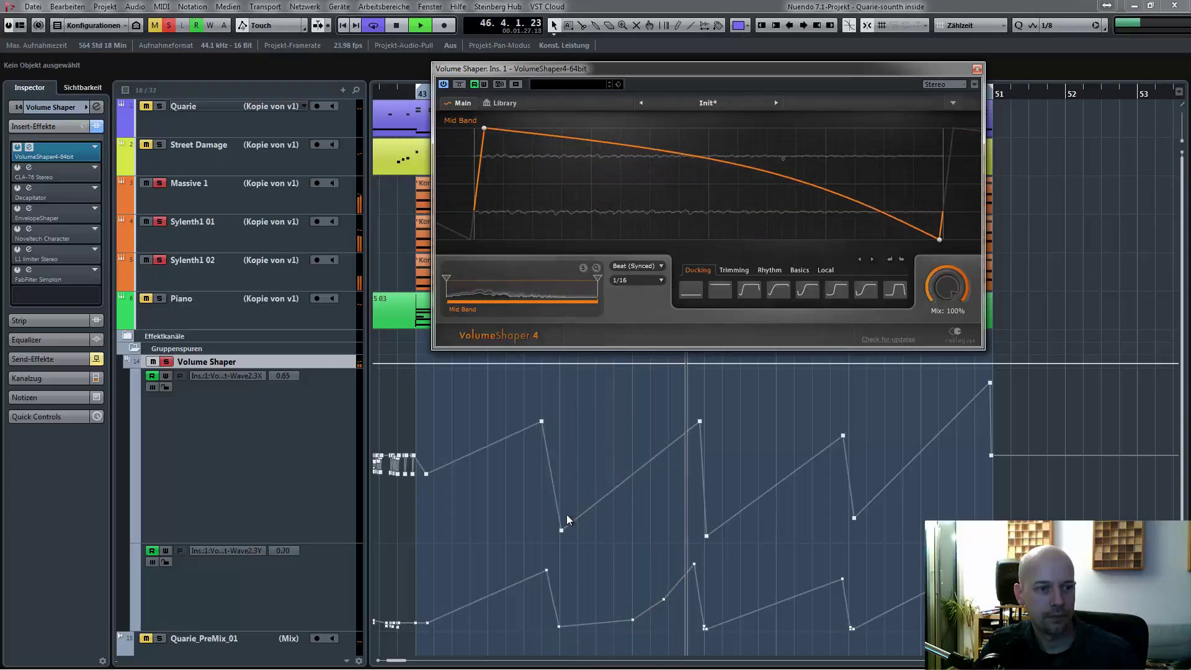
Listen to the group with automation reading switched off for both Volume Shaper lanes, and switch reading back on
{"action": "left_click", "coordinate": [152, 551]}
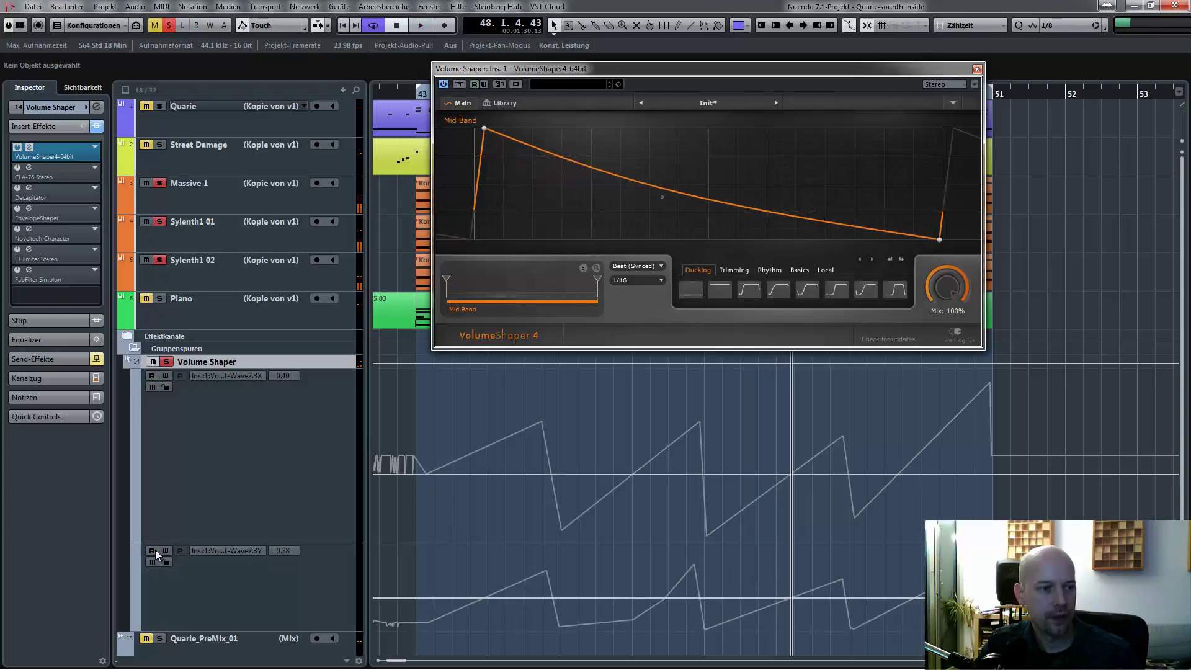
{"action": "key", "text": "space"}
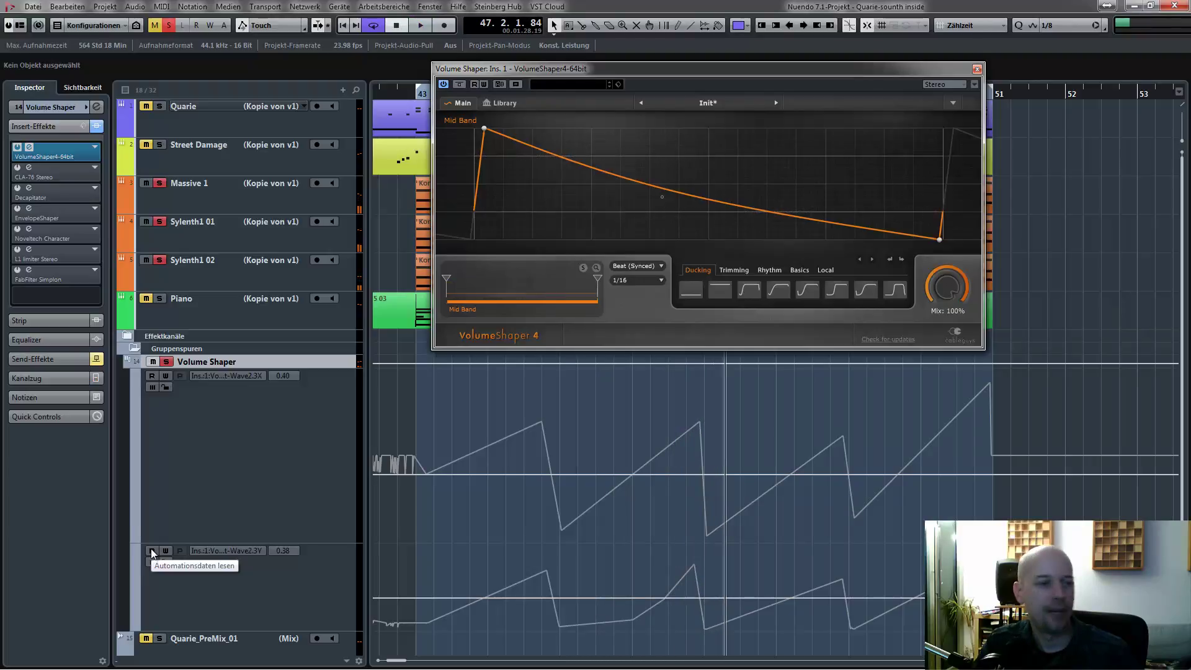
{"action": "left_click", "coordinate": [152, 551]}
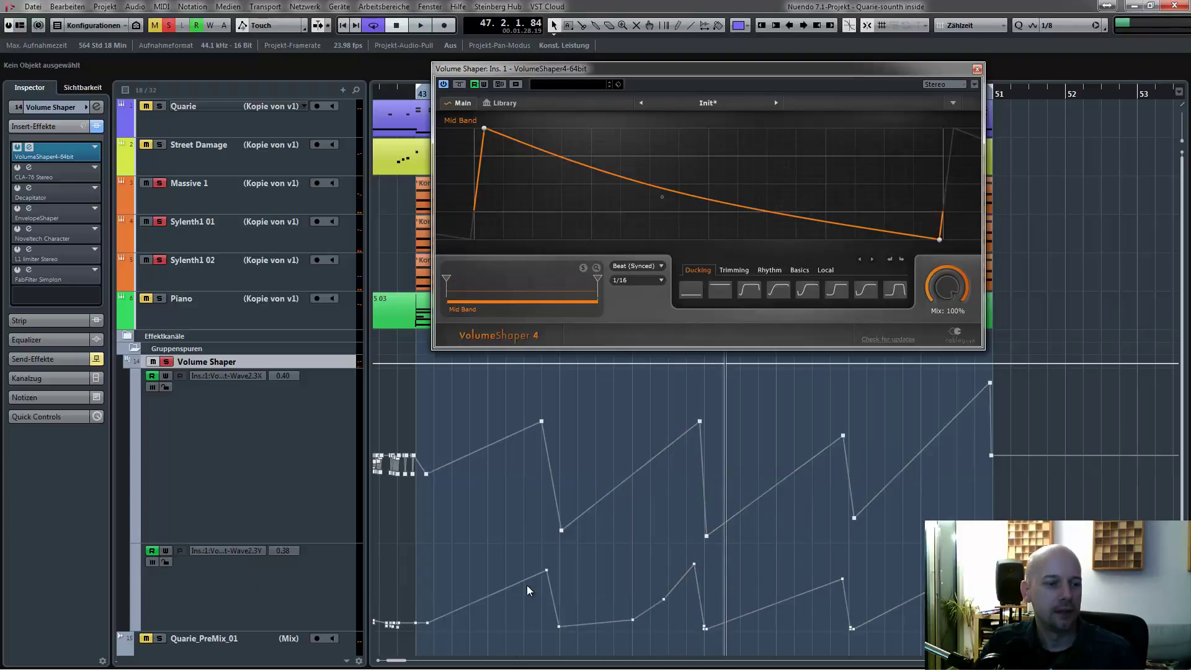
Try deleting most of the Wave 2.3 Y automation points from the end of bar 44 through bar 49
{"action": "left_click_drag", "start_coordinate": [523, 569], "coordinate": [924, 636]}
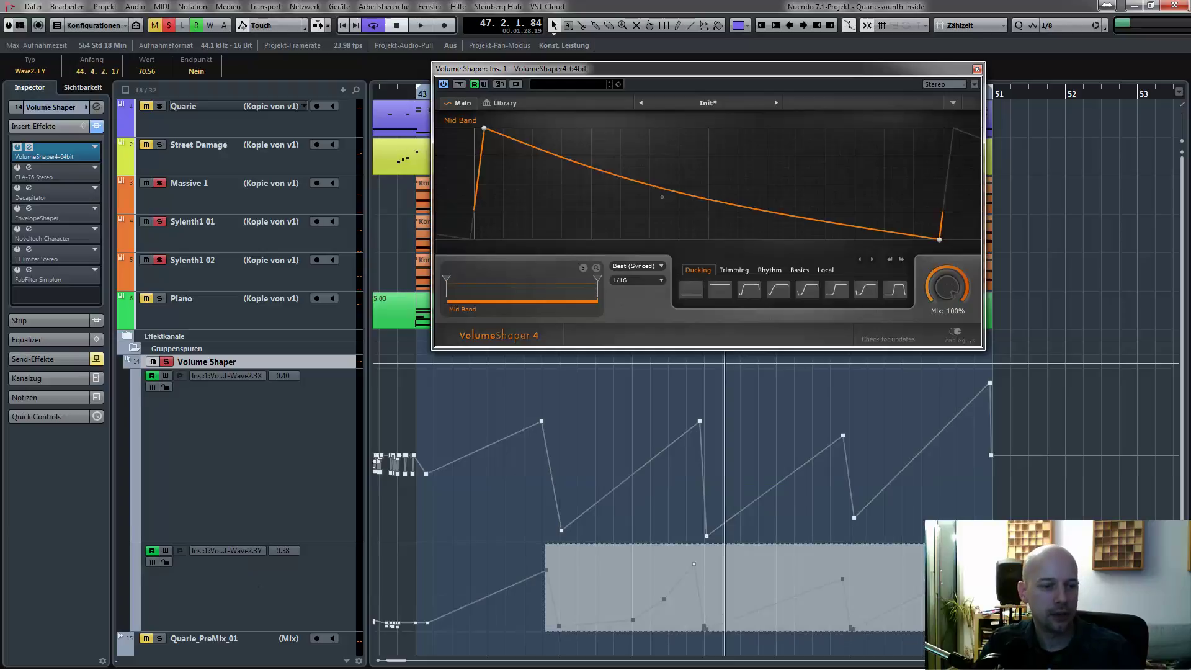
{"action": "key", "text": "Delete"}
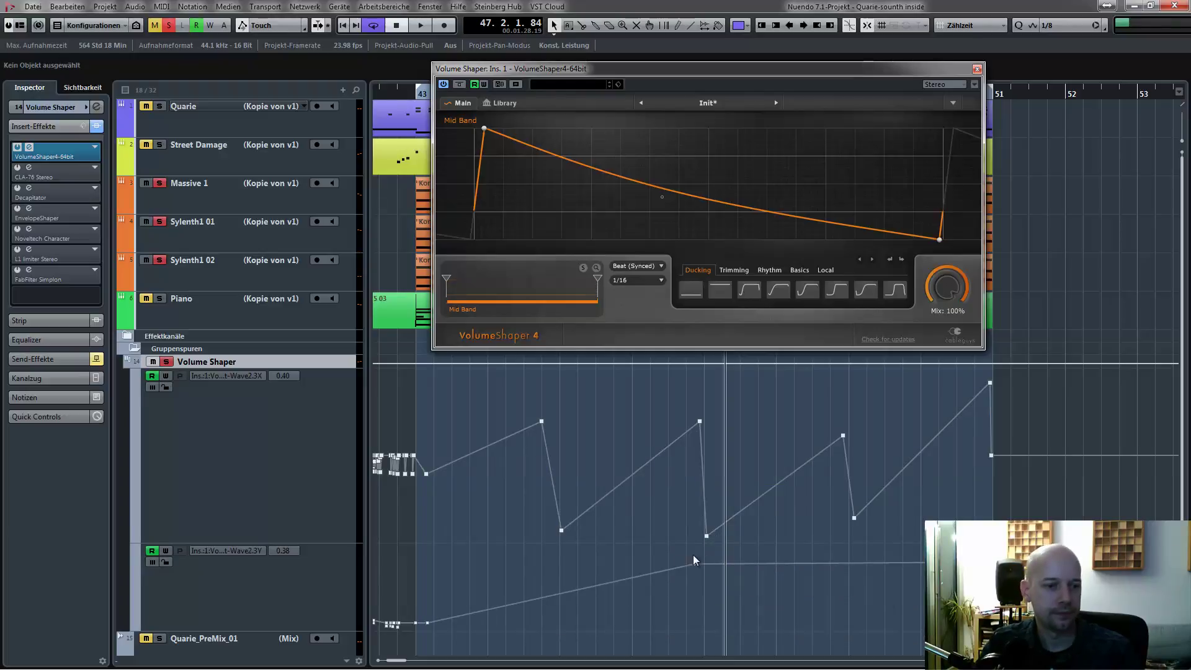
{"action": "left_click_drag", "start_coordinate": [772, 586], "coordinate": [924, 629]}
{"action": "key", "text": "Delete"}
{"action": "key", "text": "space"}
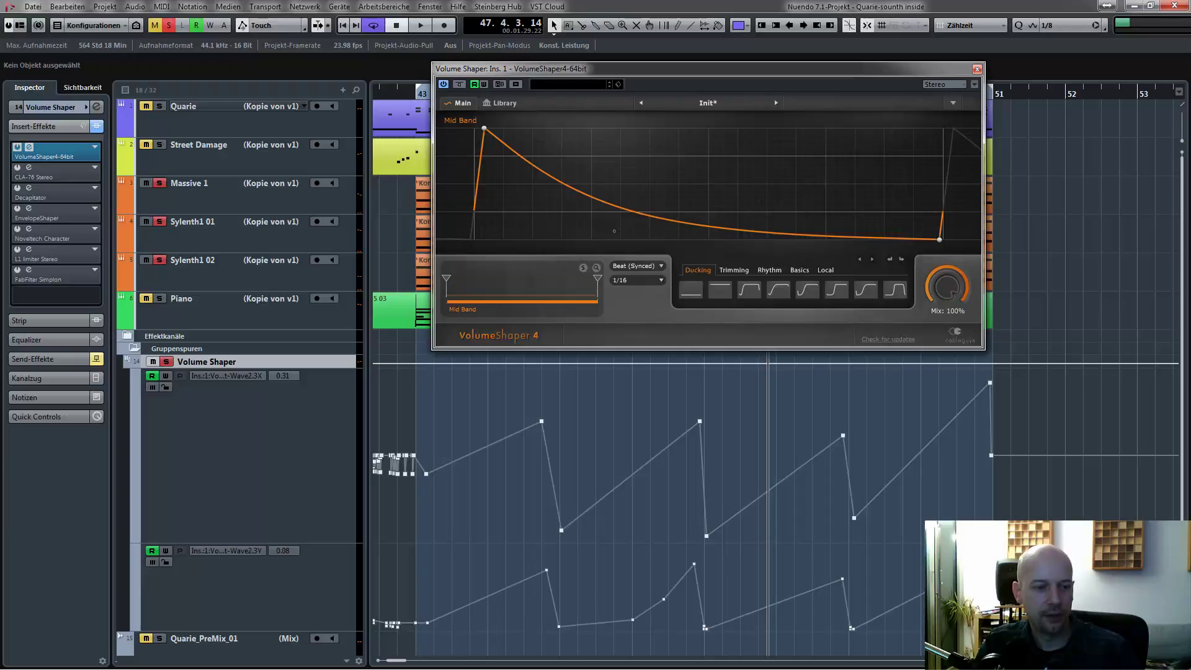
Close the VolumeShaper window and reactivate the CLA-76 insert on the Volume Shaper group while the loop plays
{"action": "key", "text": "space"}
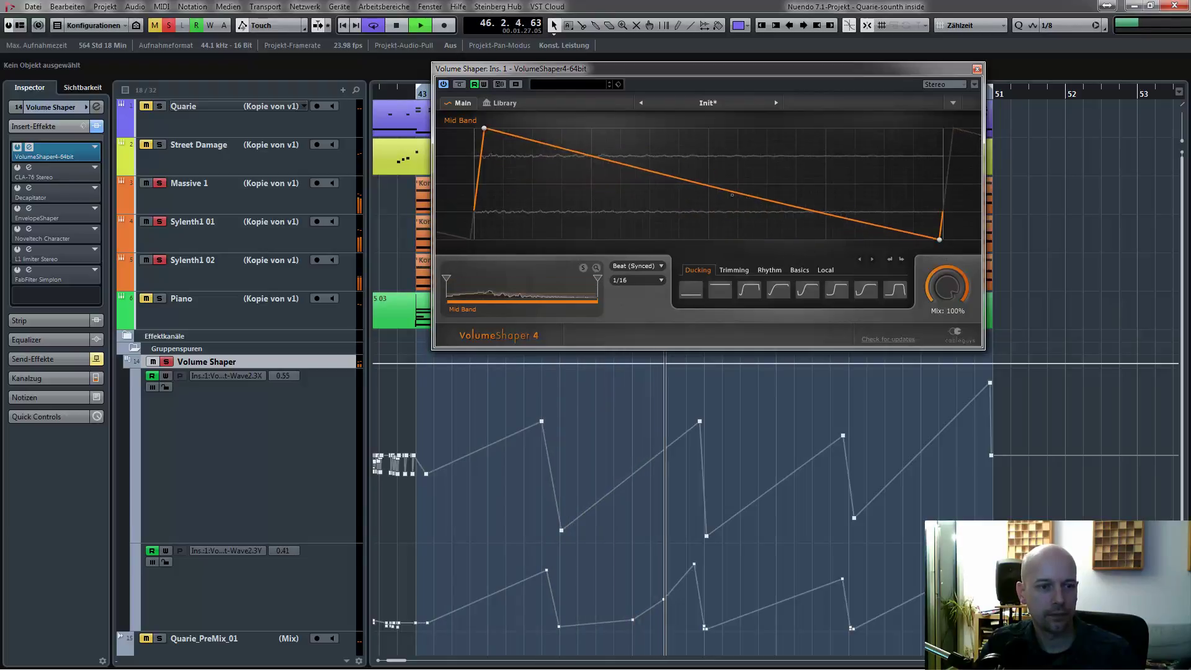
{"action": "left_click", "coordinate": [977, 69]}
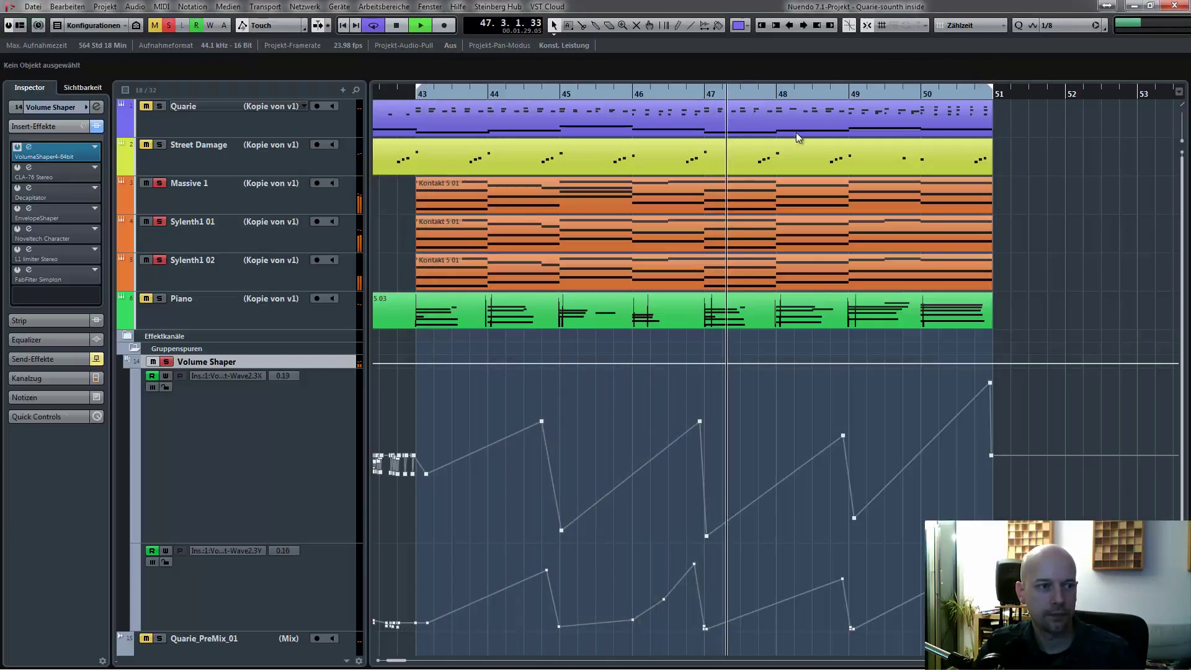
{"action": "left_click", "coordinate": [28, 169]}
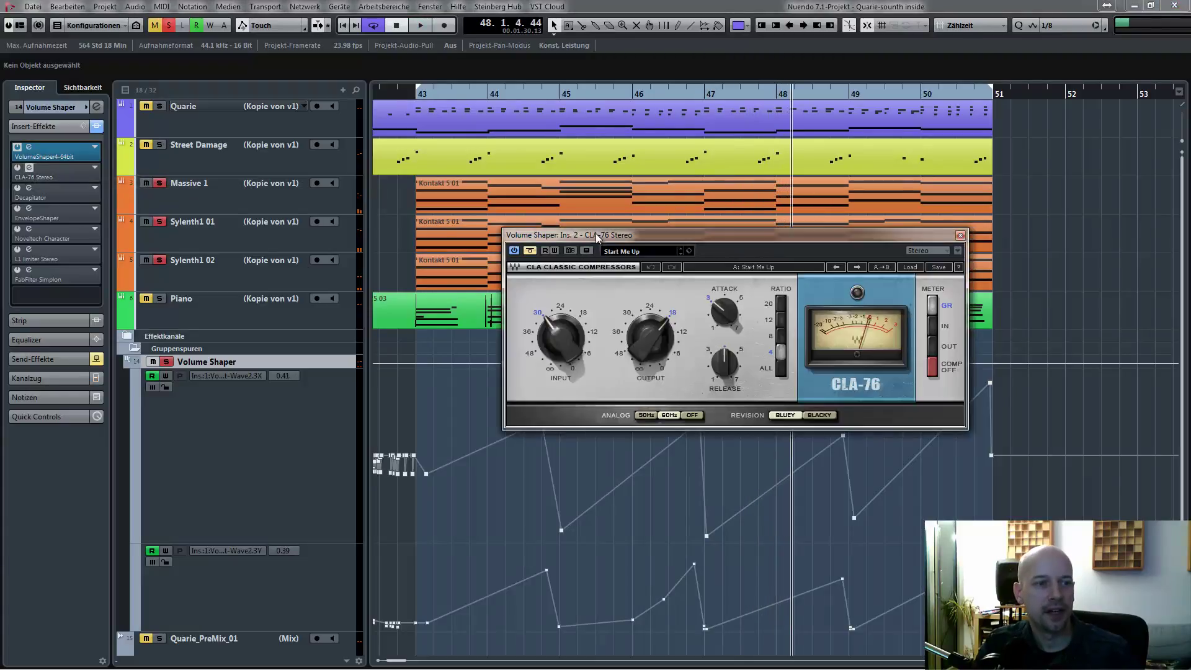
{"action": "left_click_drag", "start_coordinate": [595, 235], "coordinate": [597, 302]}
{"action": "key", "text": "KP_1"}
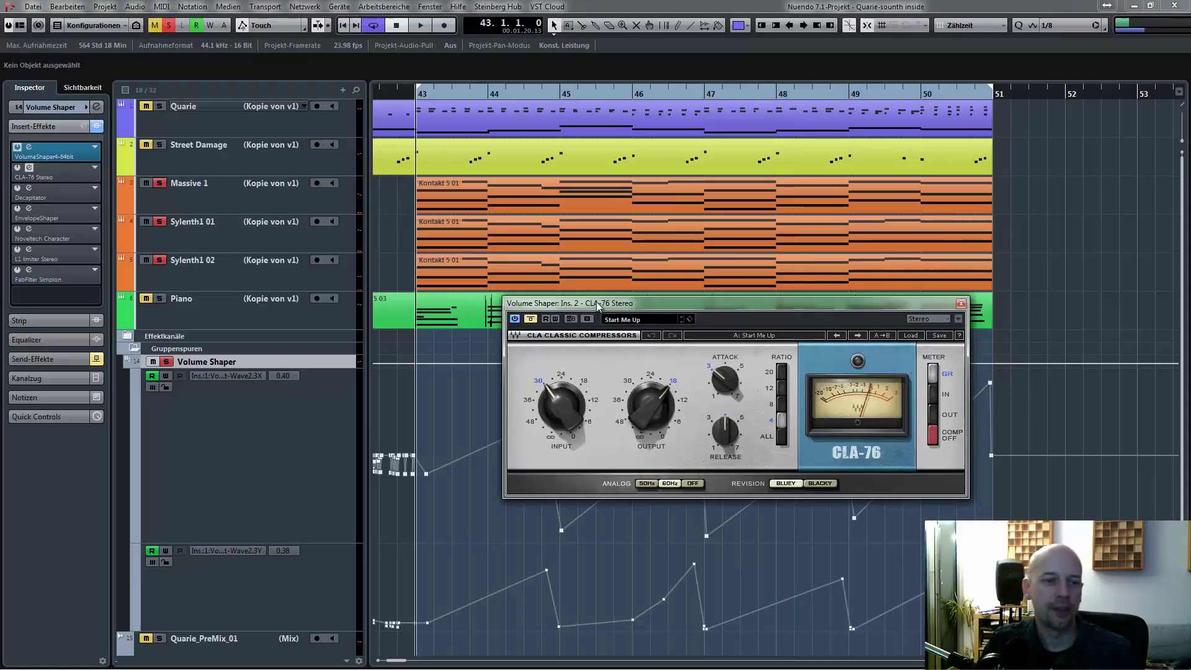
{"action": "key", "text": "space"}
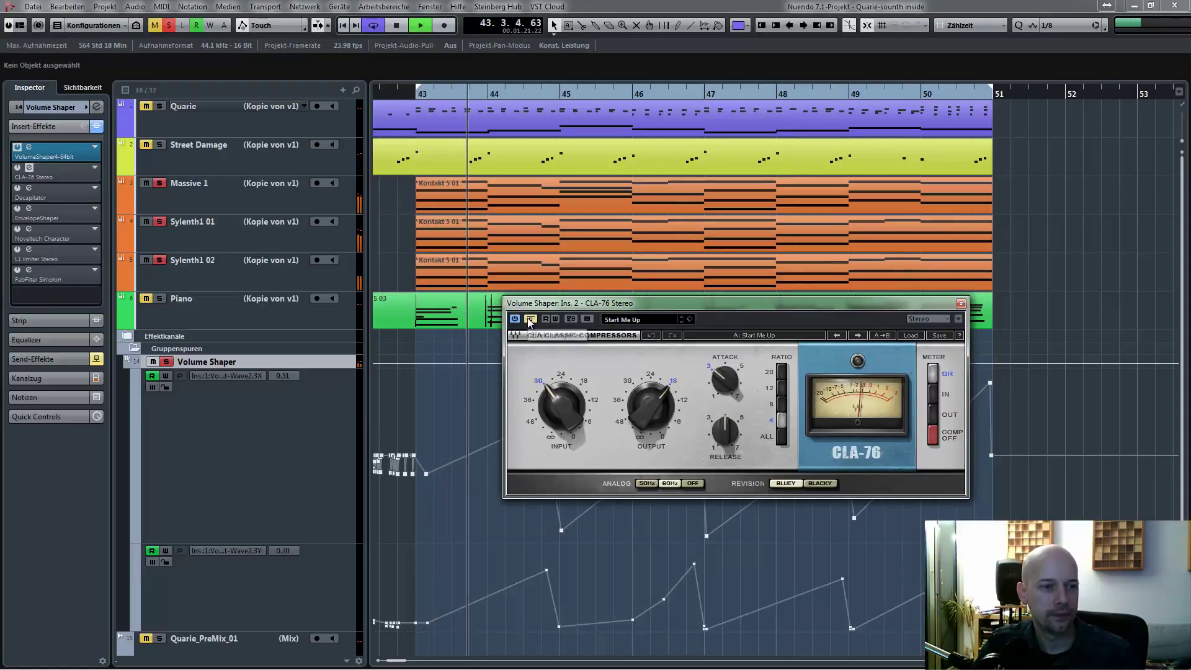
{"action": "left_click", "coordinate": [529, 320]}
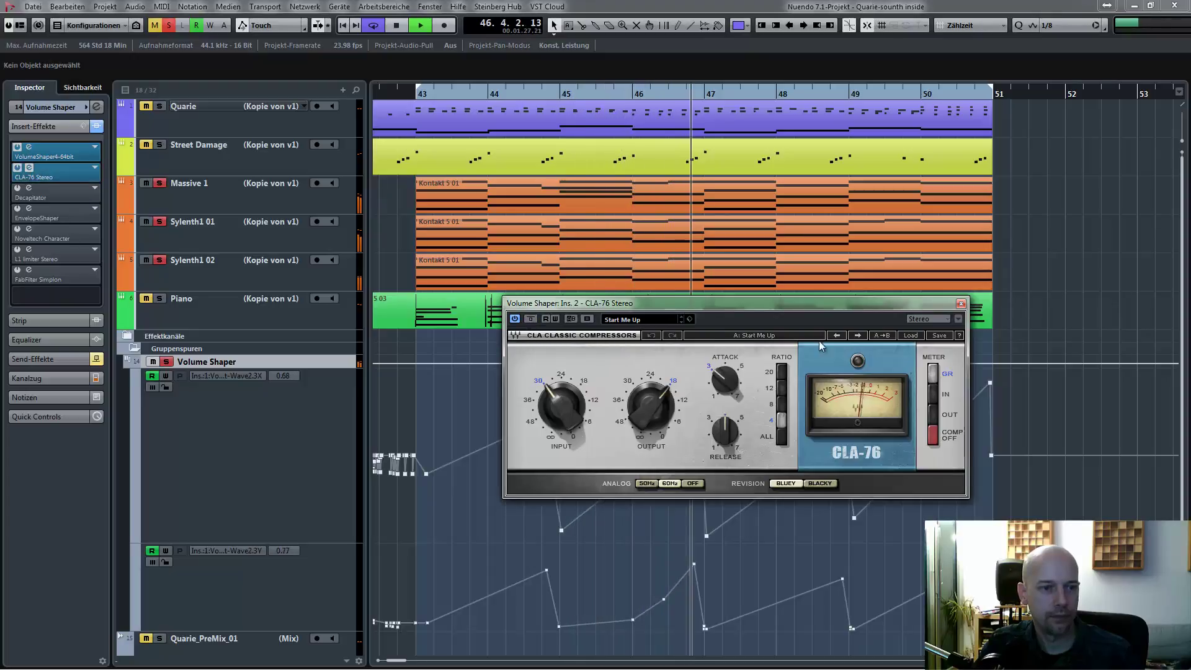
{"action": "left_click", "coordinate": [28, 167]}
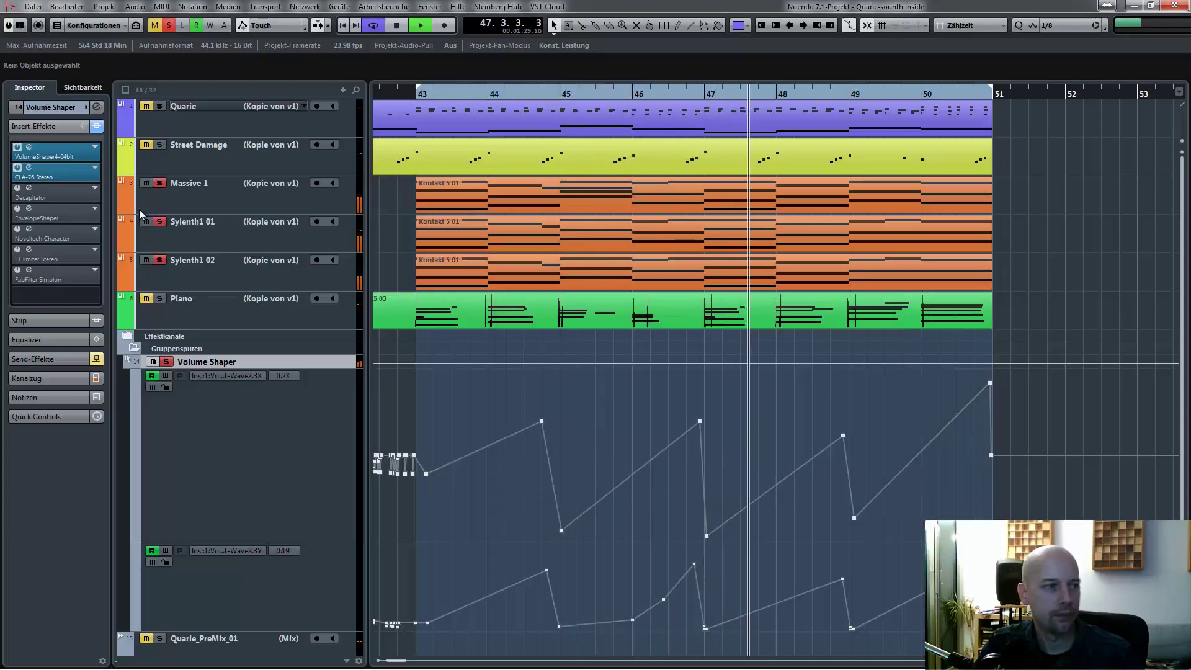
Reactivate the Decapitator insert on the Volume Shaper group from its plug-in window and close that window
{"action": "left_click", "coordinate": [29, 188]}
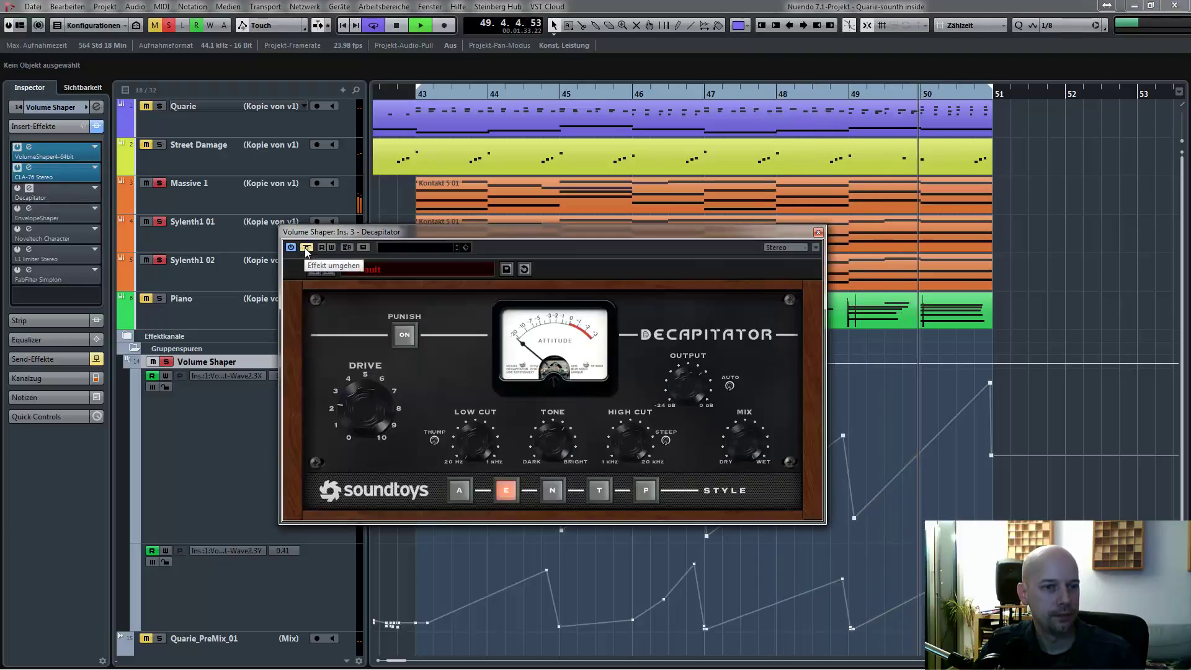
{"action": "left_click", "coordinate": [306, 248]}
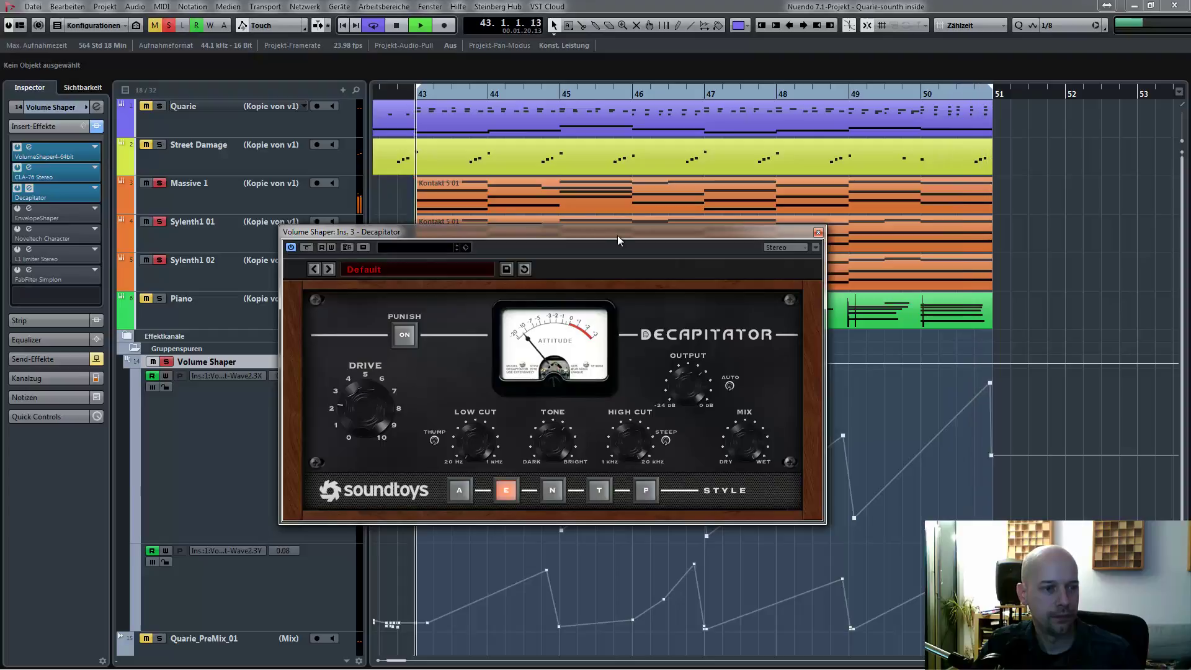
{"action": "left_click", "coordinate": [818, 232]}
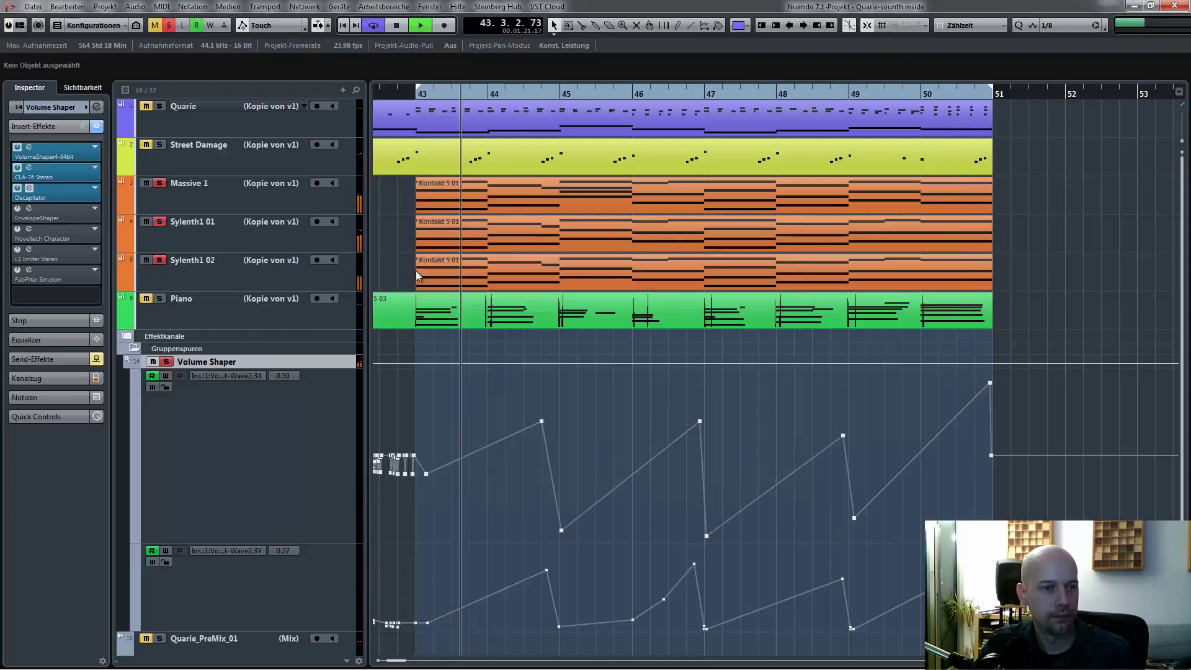
Reactivate the FX 3-Delay and FX 4-LexRandomHall sends on the Volume Shaper group and audition the loop with them
{"action": "left_click", "coordinate": [36, 358]}
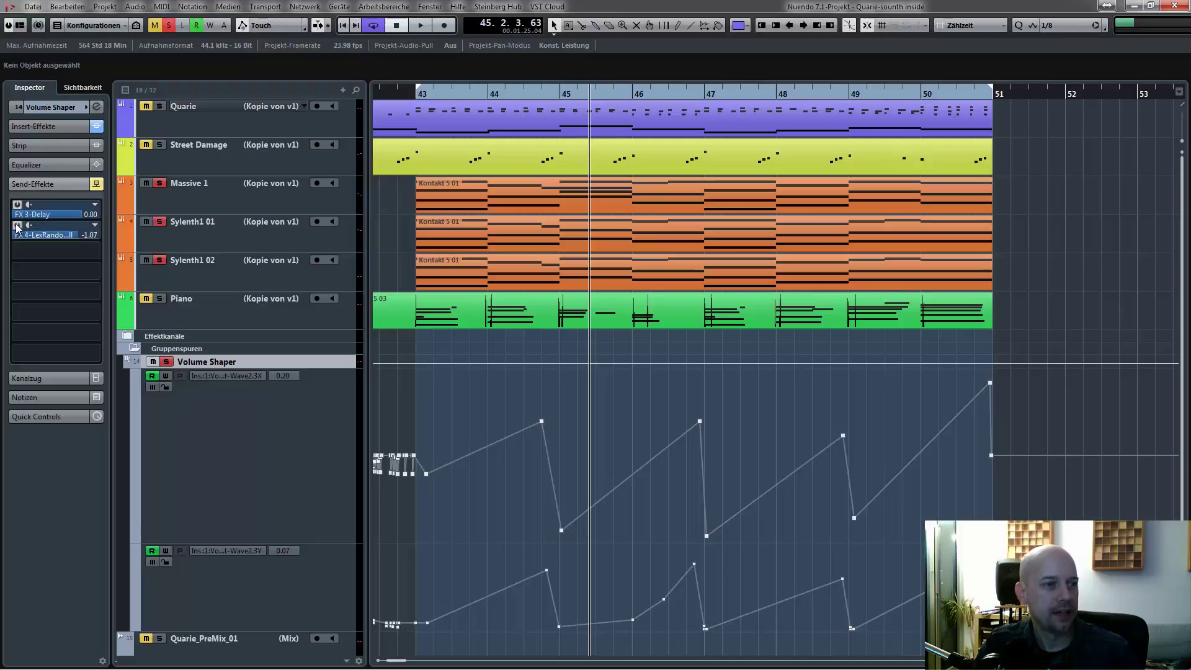
{"action": "key", "text": "space"}
{"action": "key", "text": "space"}
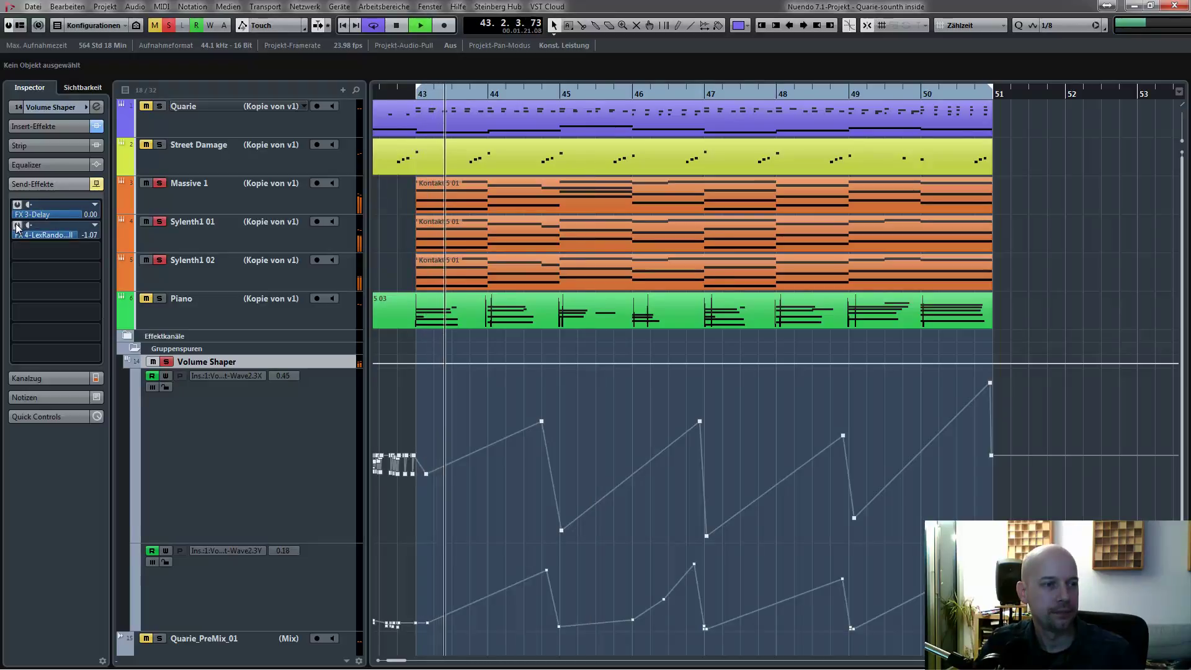
{"action": "left_click", "coordinate": [166, 363]}
{"action": "key", "text": "space"}
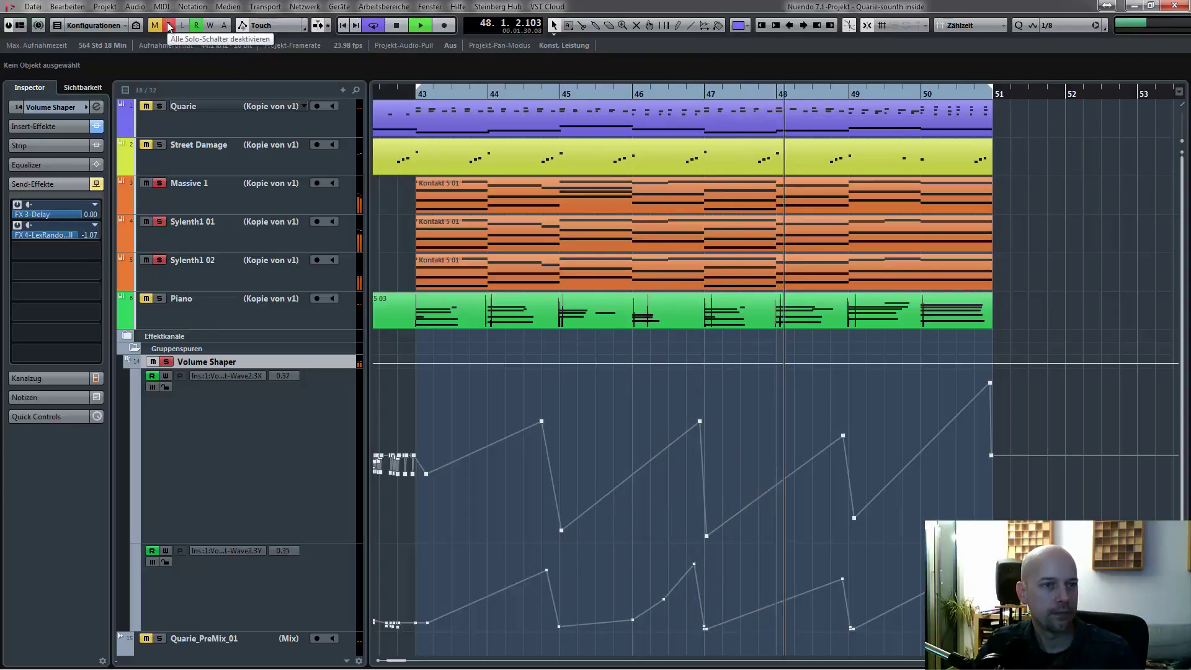
{"action": "key", "text": "space"}
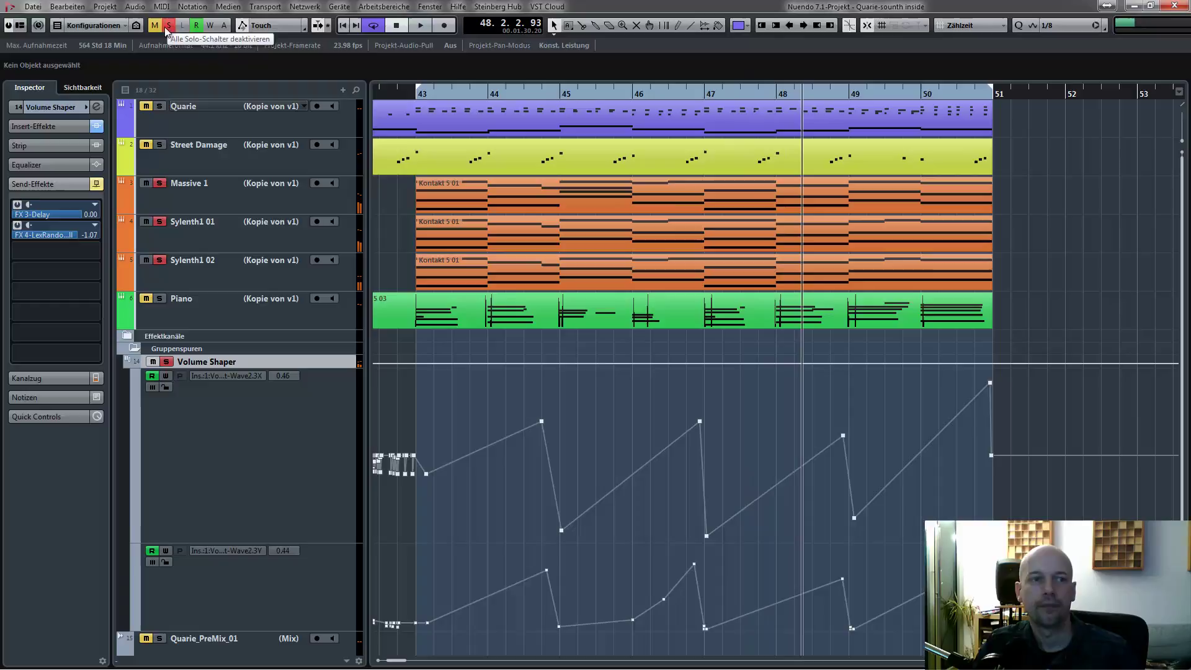
Unmute and solo the Quarie track, then audition it with the synth layers while viewing its own VolumeShaper insert
{"action": "left_click", "coordinate": [182, 104]}
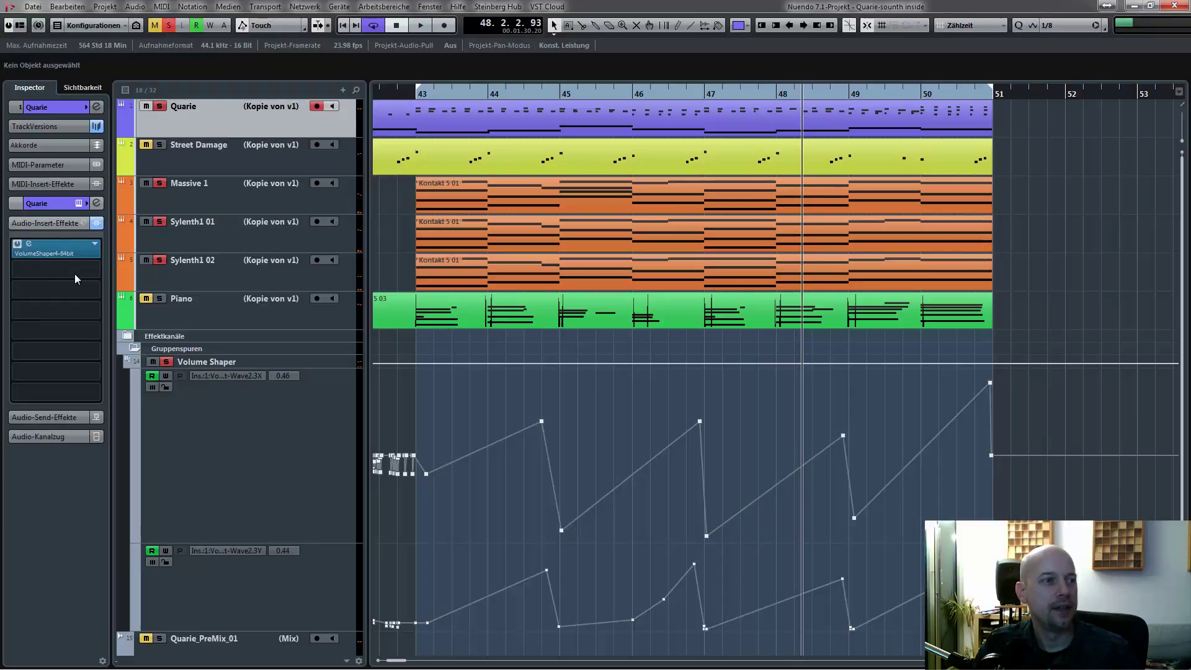
{"action": "left_click", "coordinate": [30, 245]}
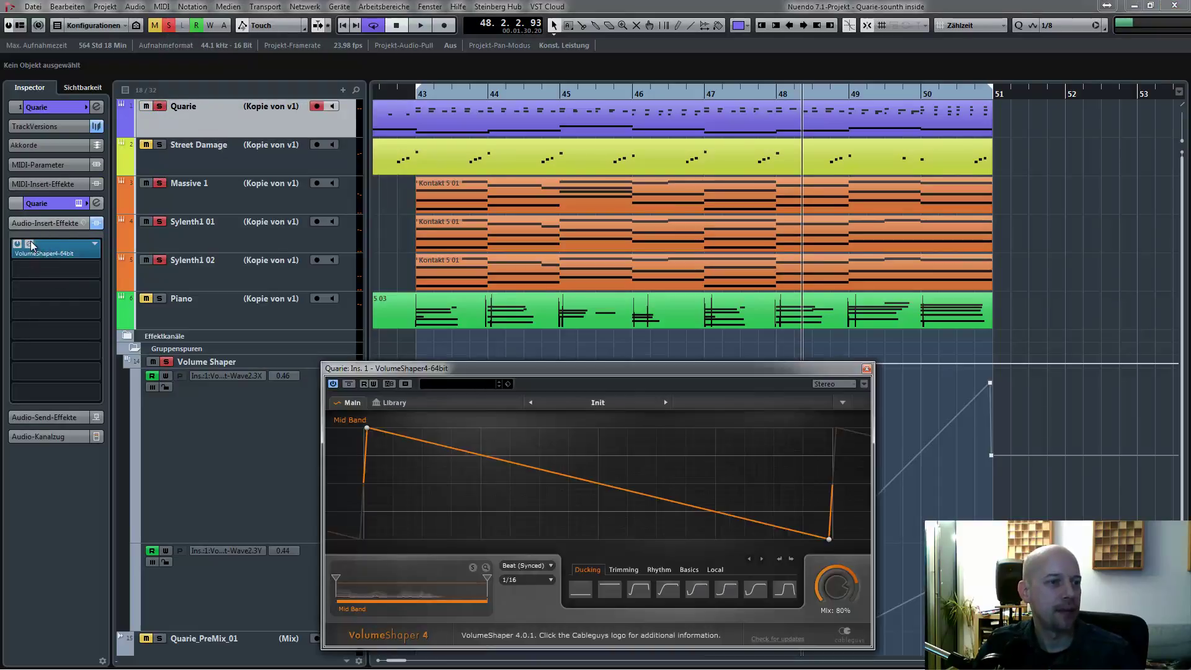
{"action": "left_click_drag", "start_coordinate": [448, 367], "coordinate": [408, 351]}
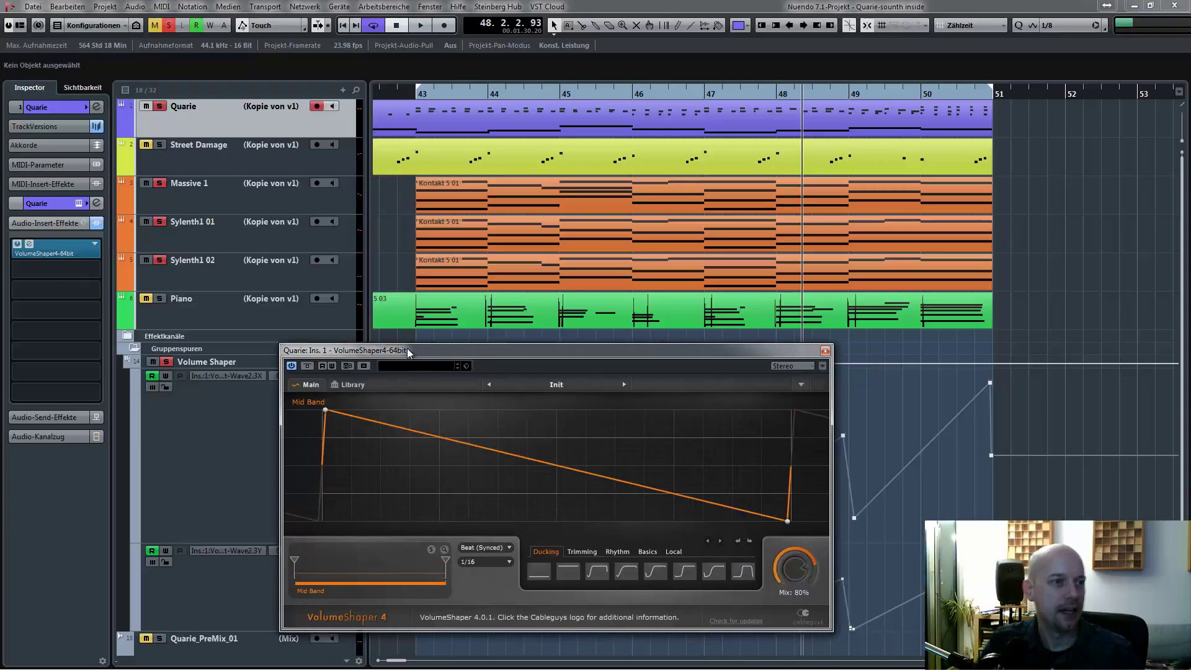
{"action": "key", "text": "space"}
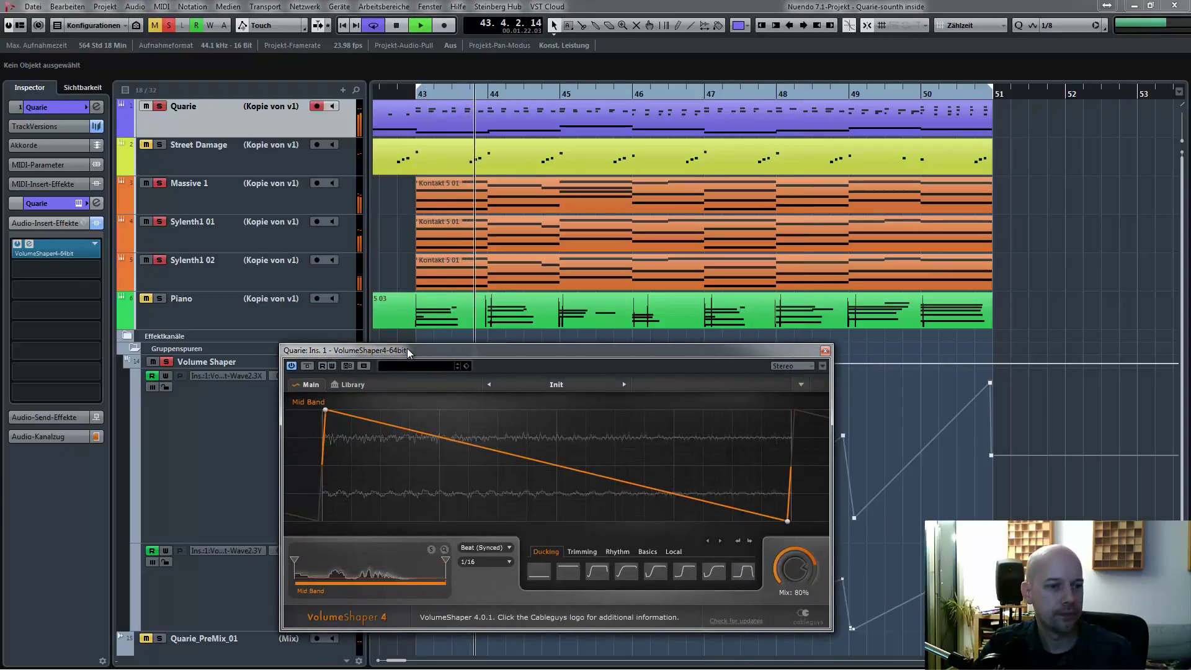
{"action": "left_click", "coordinate": [825, 351]}
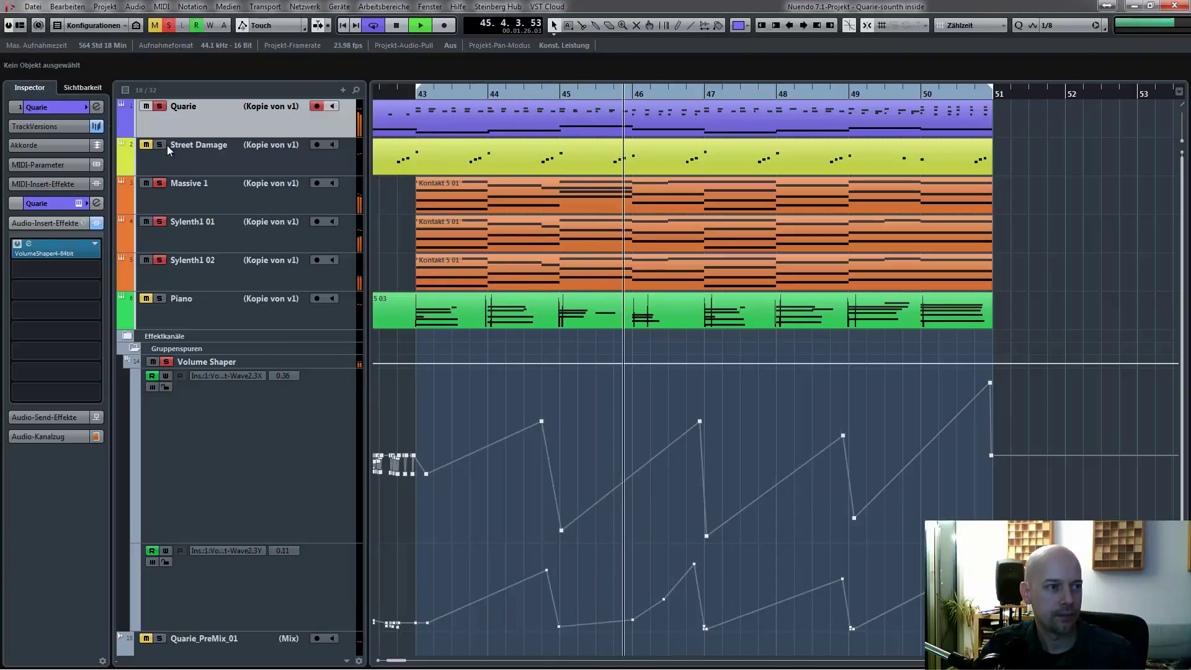
Route the Quarie track's output to the Volume Shaper group, deactivate its own VolumeShaper insert and audition the result
{"action": "left_click", "coordinate": [96, 108]}
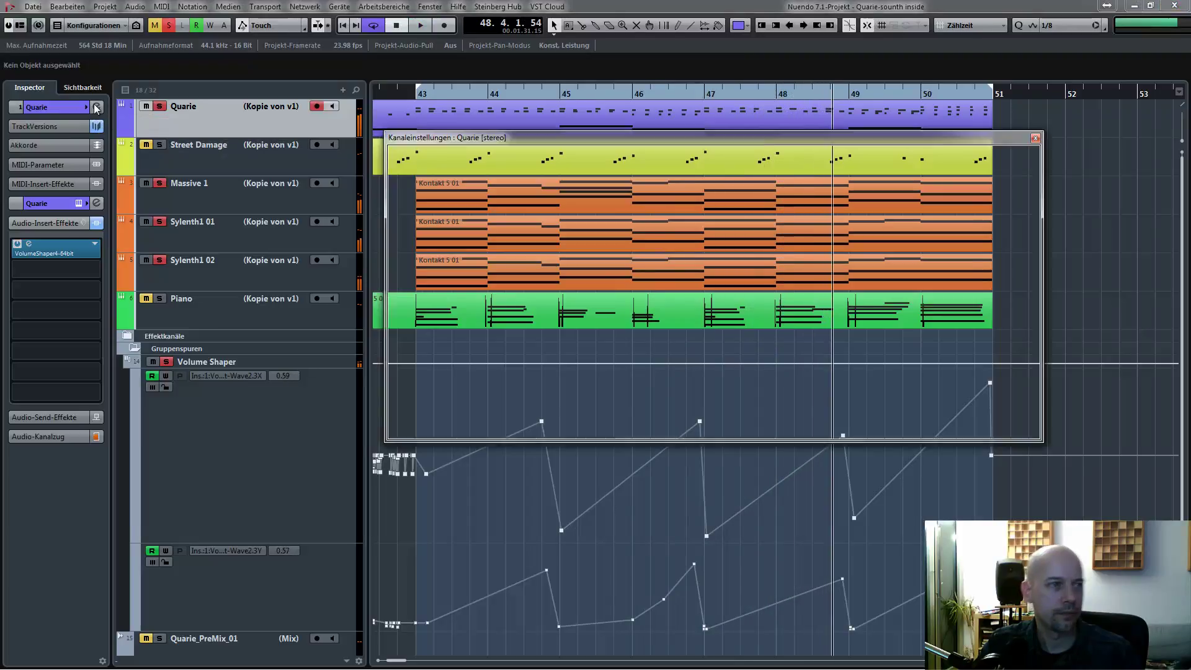
{"action": "left_click", "coordinate": [639, 158]}
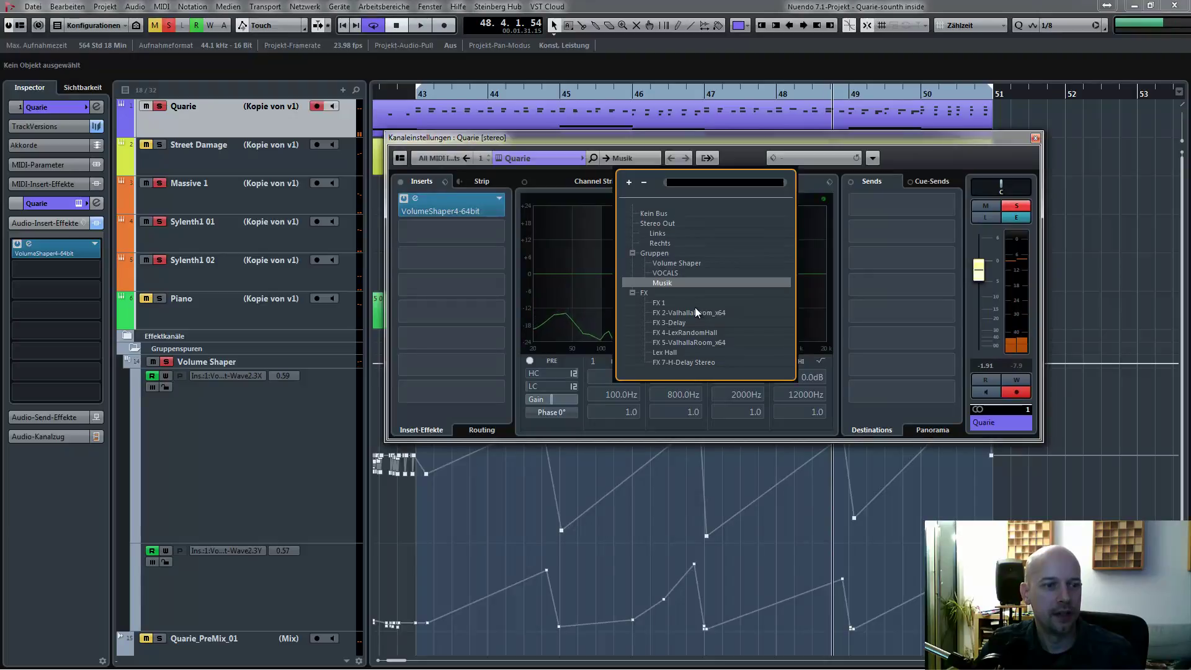
{"action": "left_click", "coordinate": [674, 263]}
{"action": "left_click", "coordinate": [674, 263]}
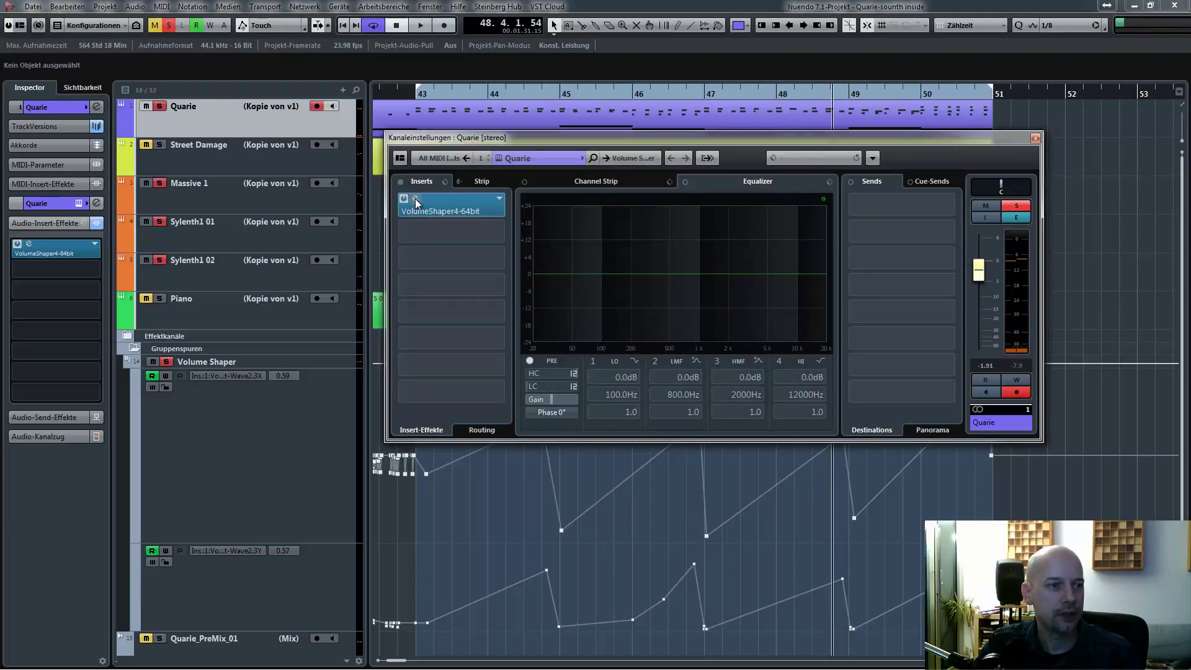
{"action": "left_click", "coordinate": [404, 200]}
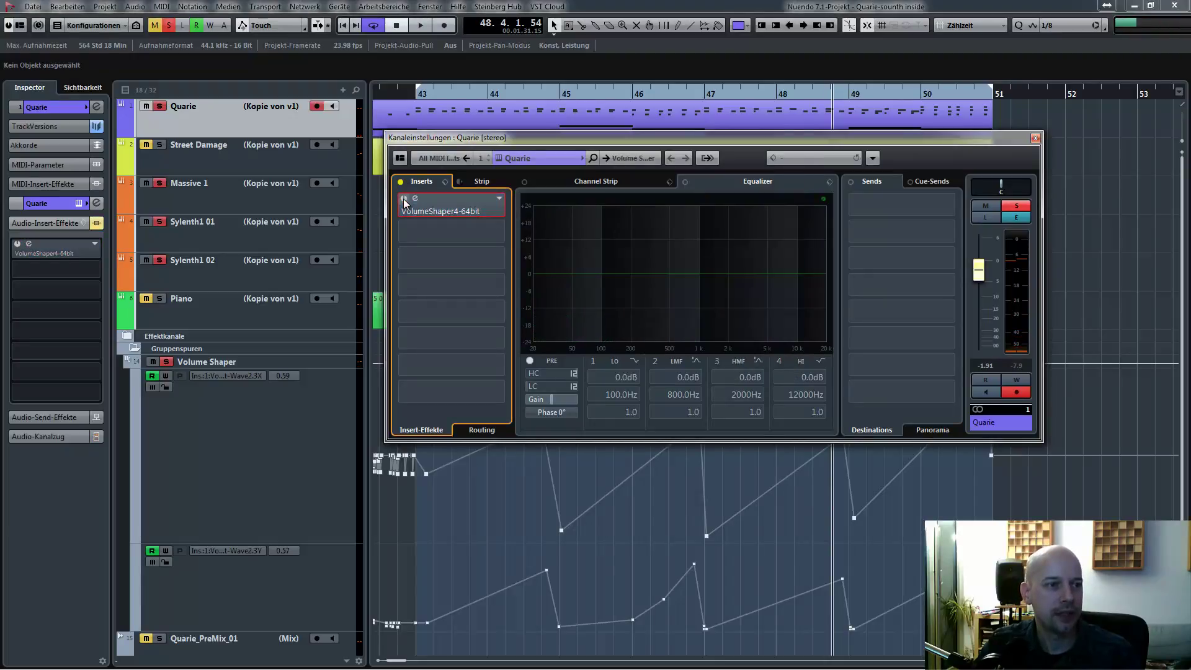
{"action": "key", "text": "space"}
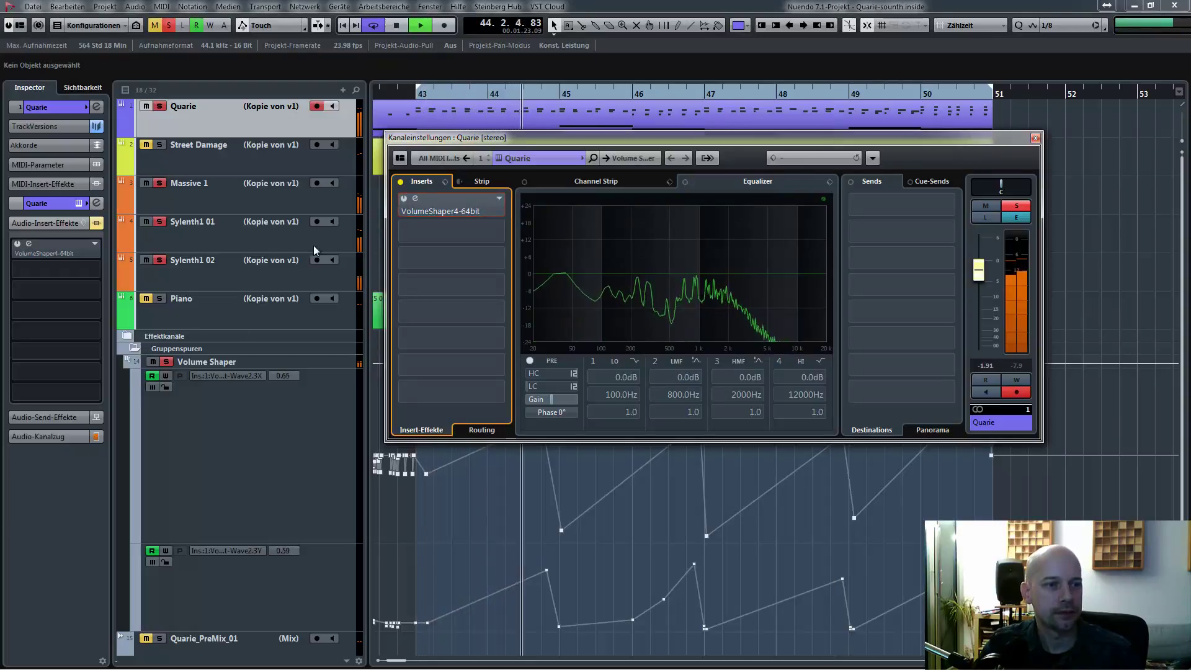
Lower the Volume Shaper group's FX 4-LexRandomHall send to -7.80 during playback and stop the loop
{"action": "left_click", "coordinate": [197, 378]}
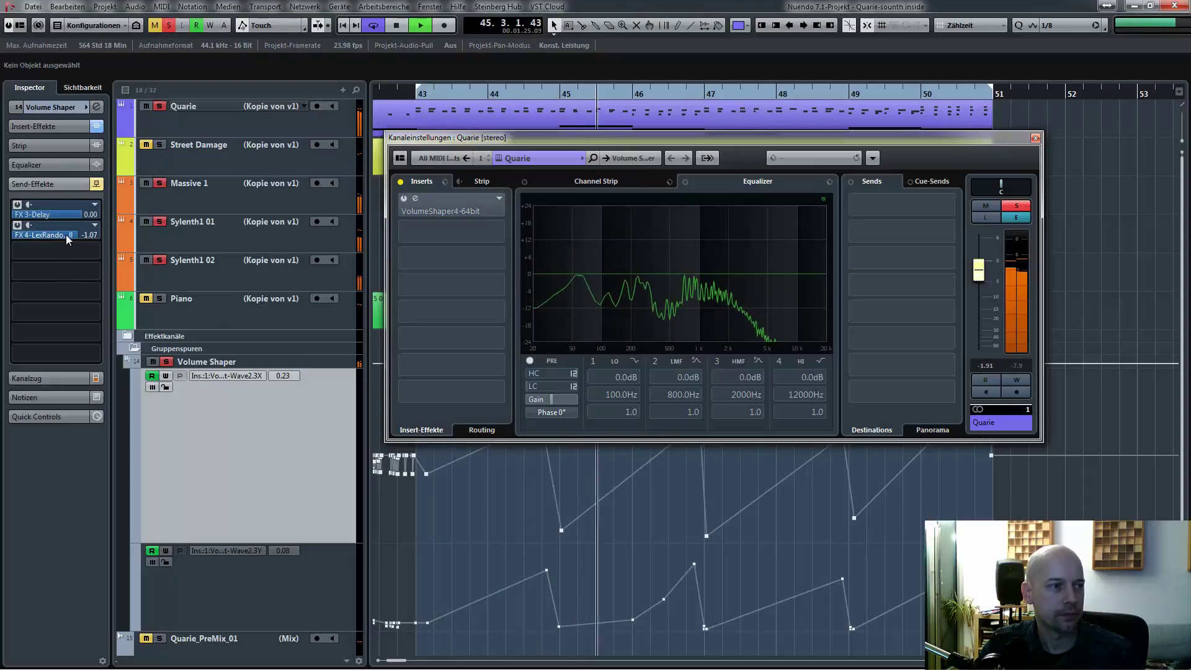
{"action": "left_click_drag", "start_coordinate": [62, 236], "coordinate": [44, 233]}
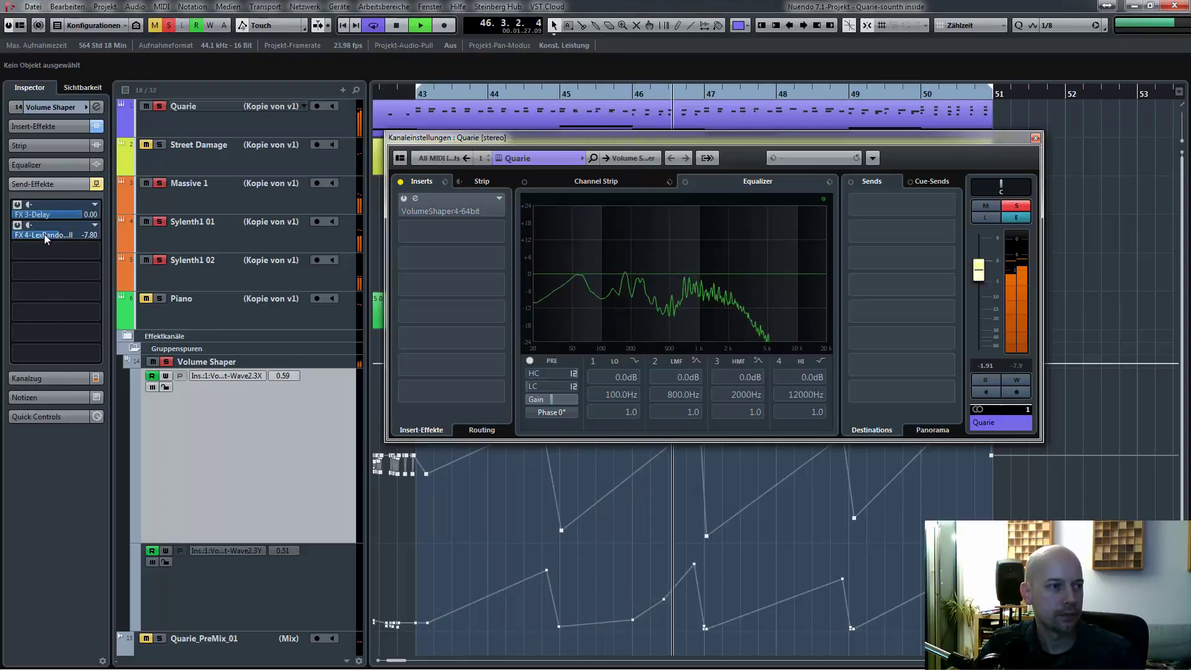
{"action": "key", "text": "space"}
Reactivate the Quarie track's own VolumeShaper insert, route its output to the Musik group, and audition it before clearing all solos
{"action": "left_click", "coordinate": [218, 101]}
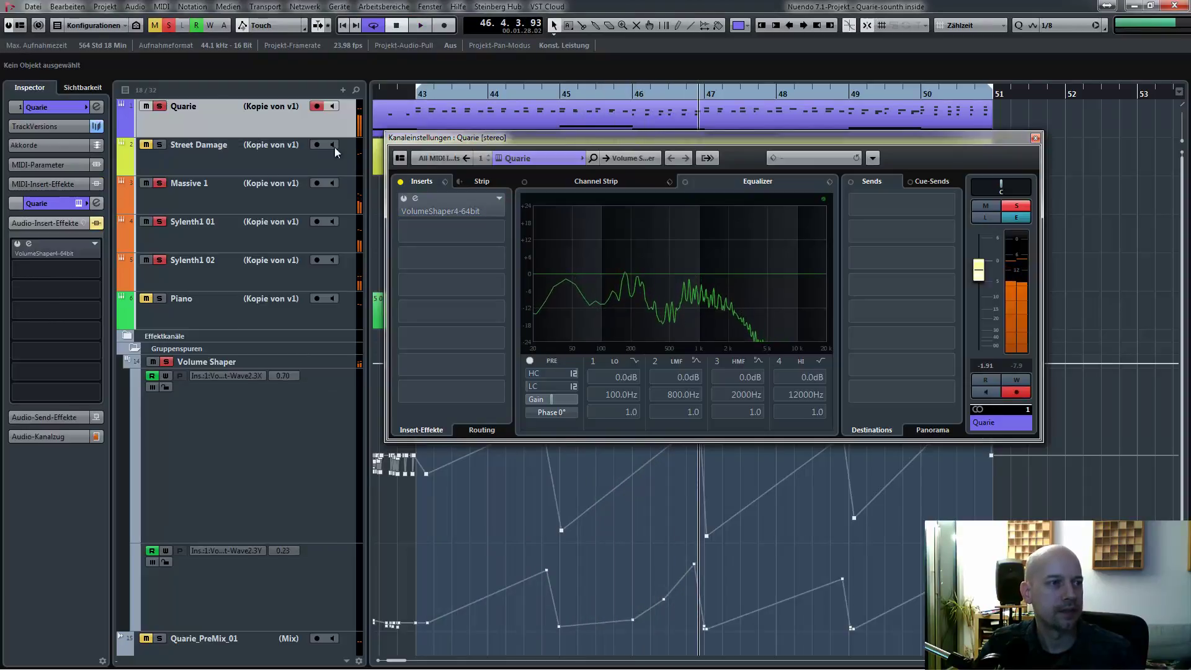
{"action": "left_click", "coordinate": [405, 200]}
{"action": "left_click", "coordinate": [617, 160]}
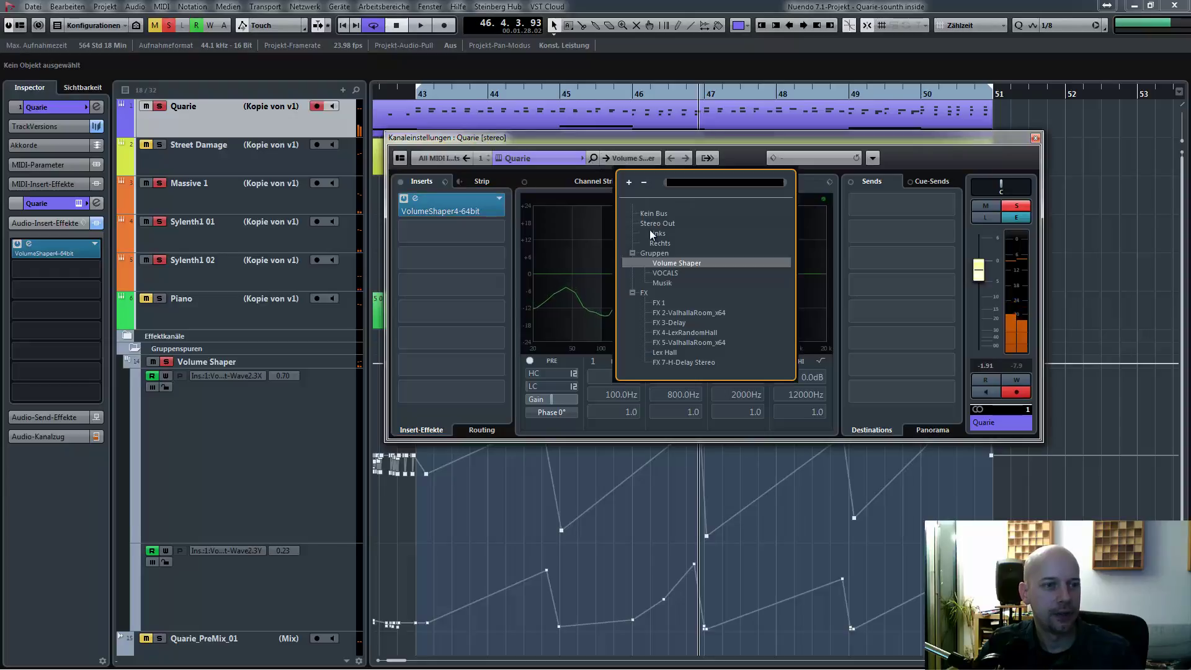
{"action": "left_click", "coordinate": [655, 282]}
{"action": "key", "text": "space"}
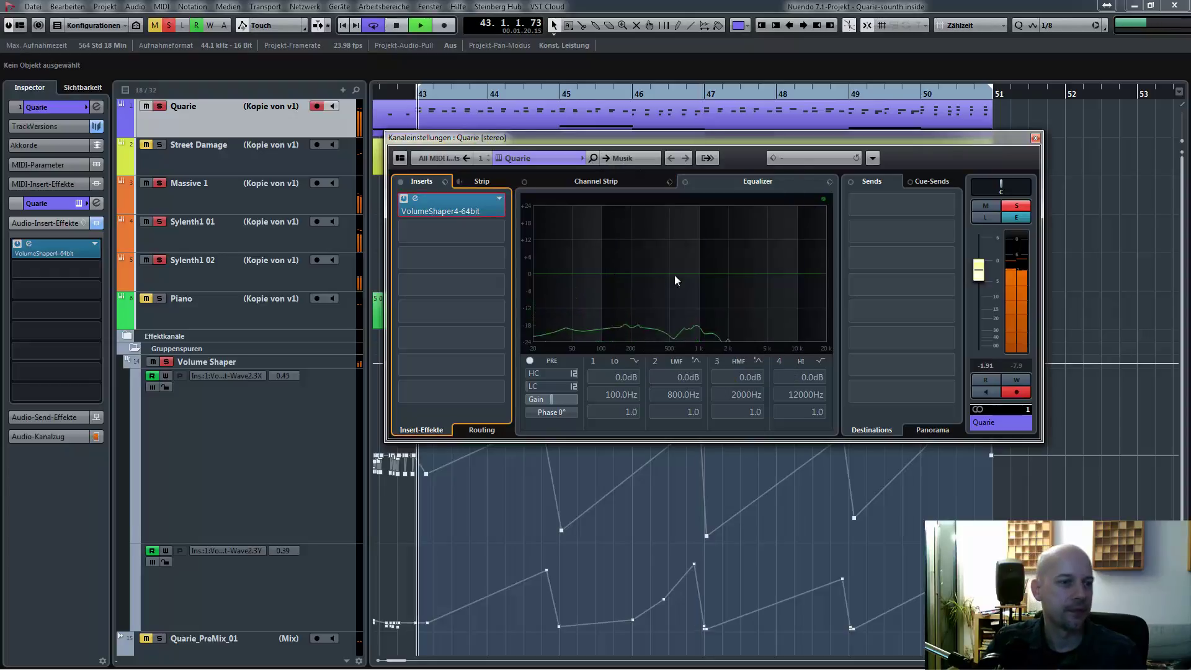
{"action": "left_click", "coordinate": [1035, 141]}
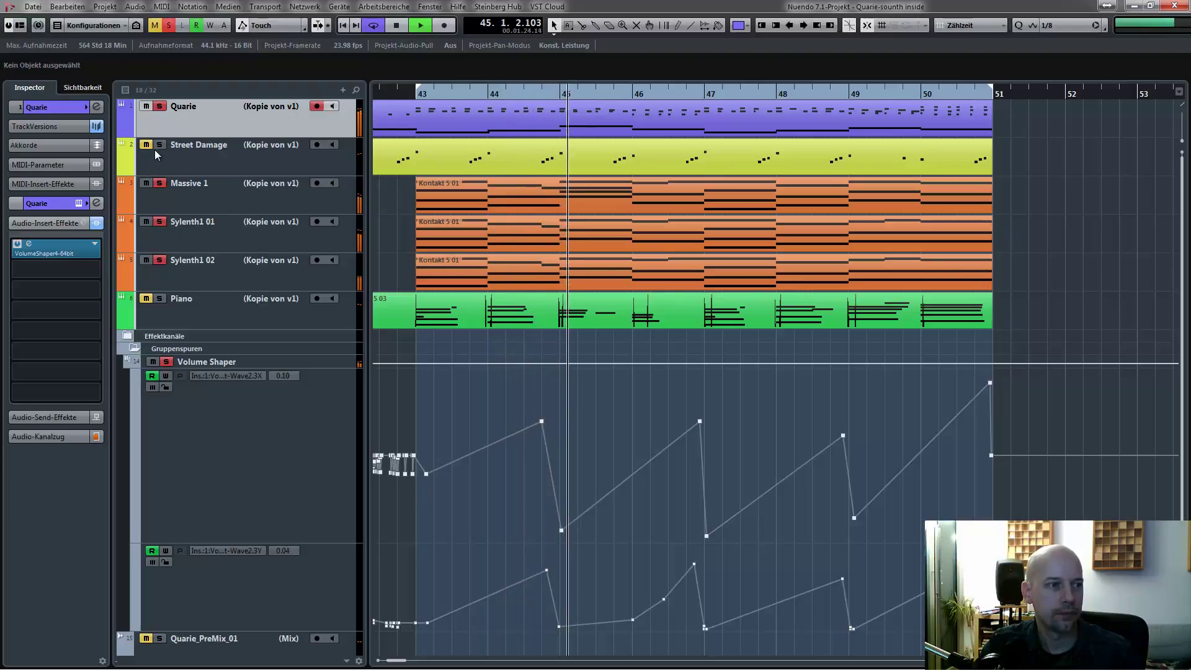
{"action": "left_click", "coordinate": [169, 26]}
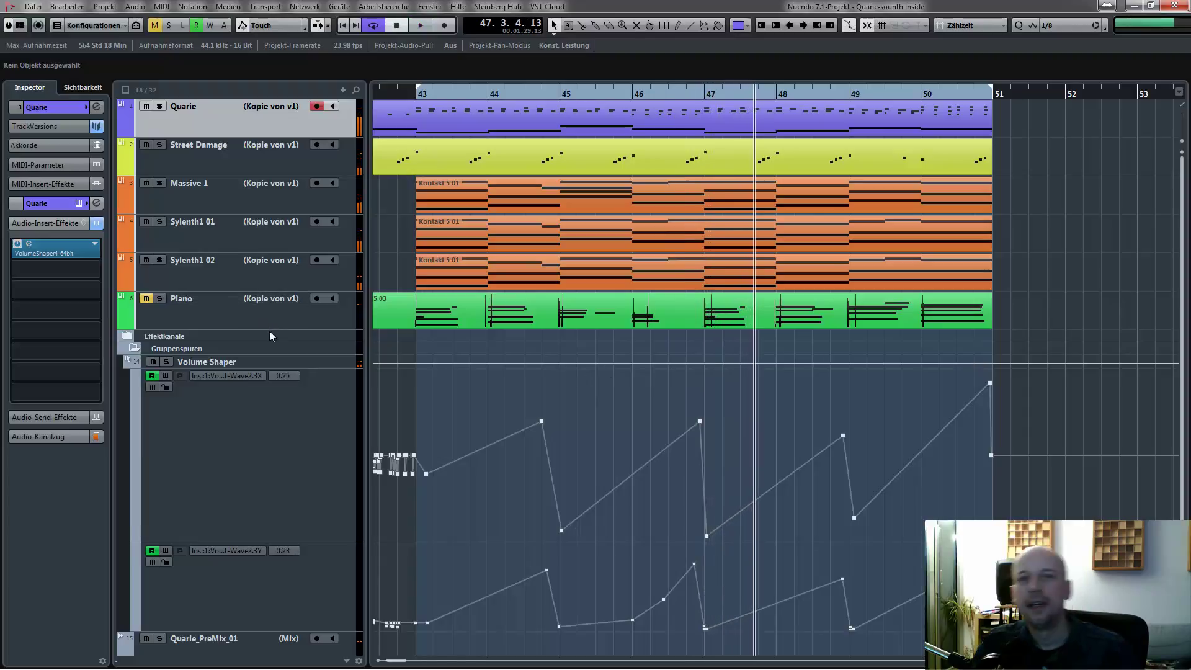
Replace VolumeShaper4-64bit in the Volume Shaper group's first insert slot with ShaperBox-64bit
{"action": "left_click", "coordinate": [229, 314]}
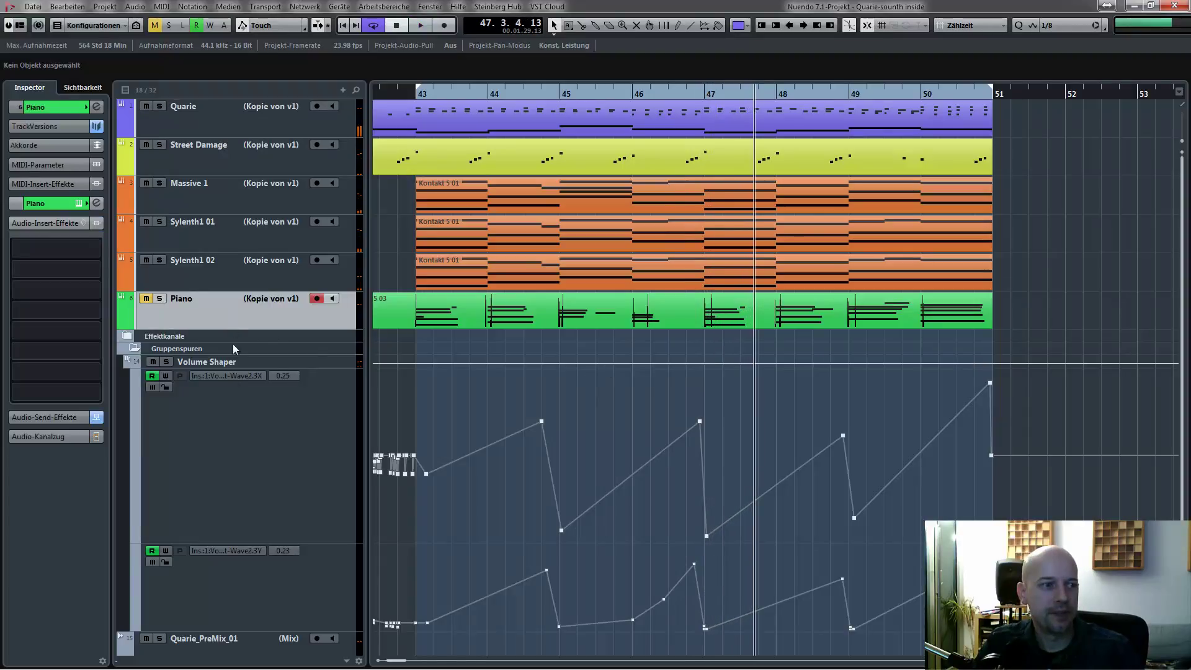
{"action": "left_click", "coordinate": [248, 423]}
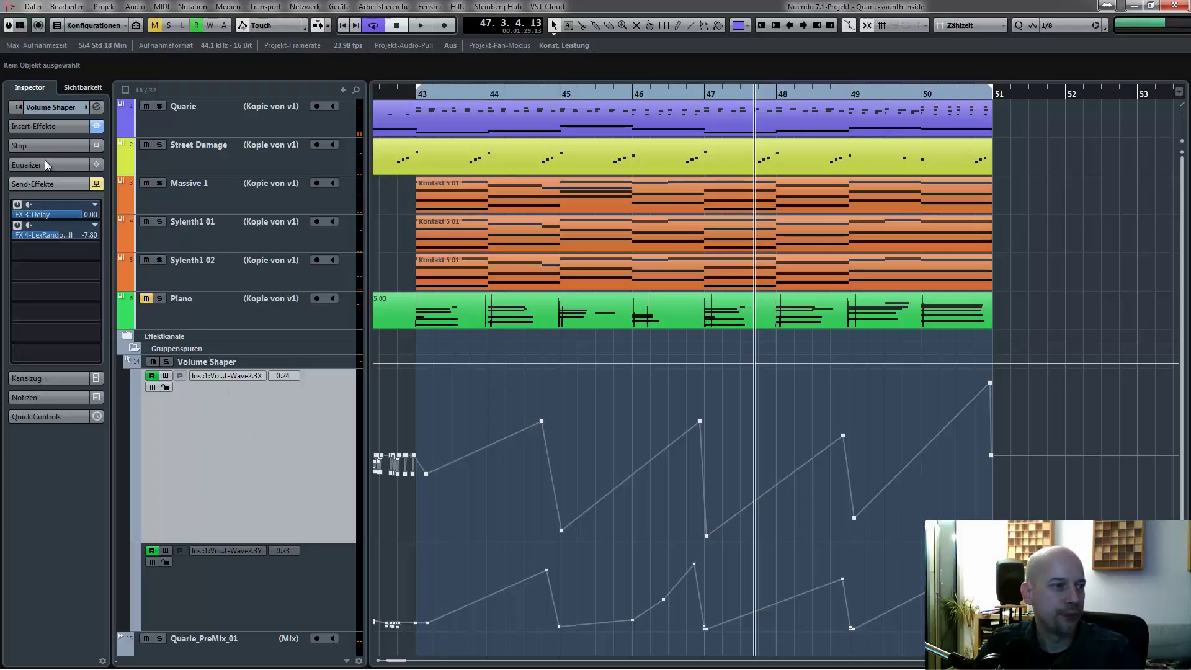
{"action": "left_click", "coordinate": [37, 126]}
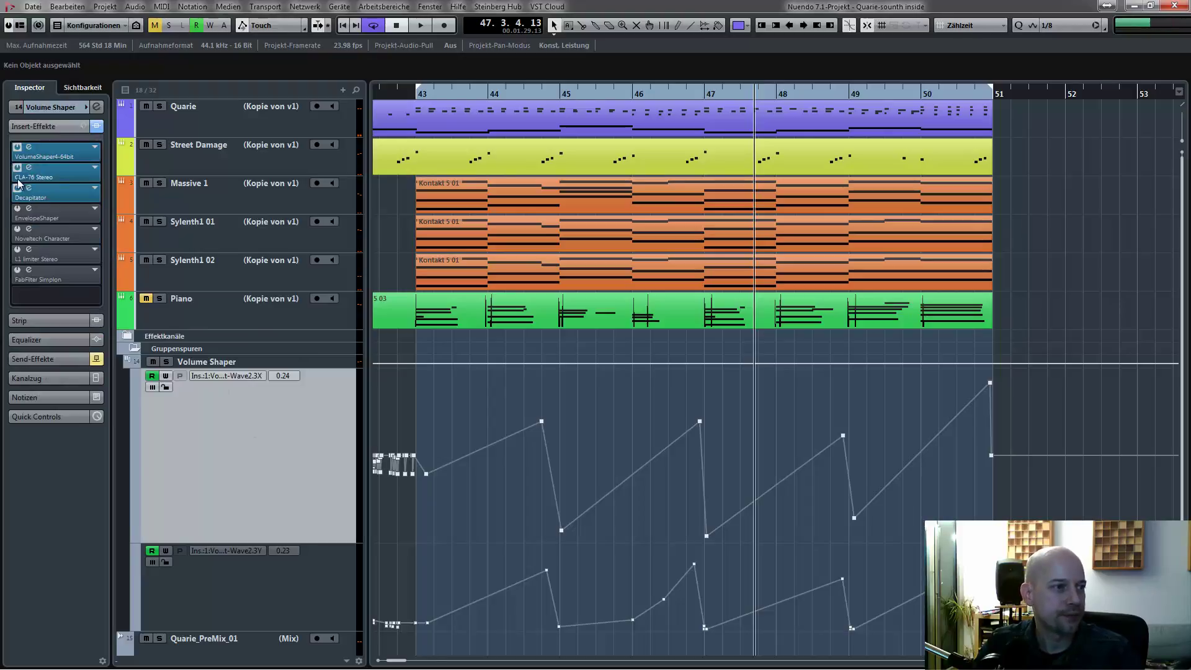
{"action": "left_click", "coordinate": [95, 149]}
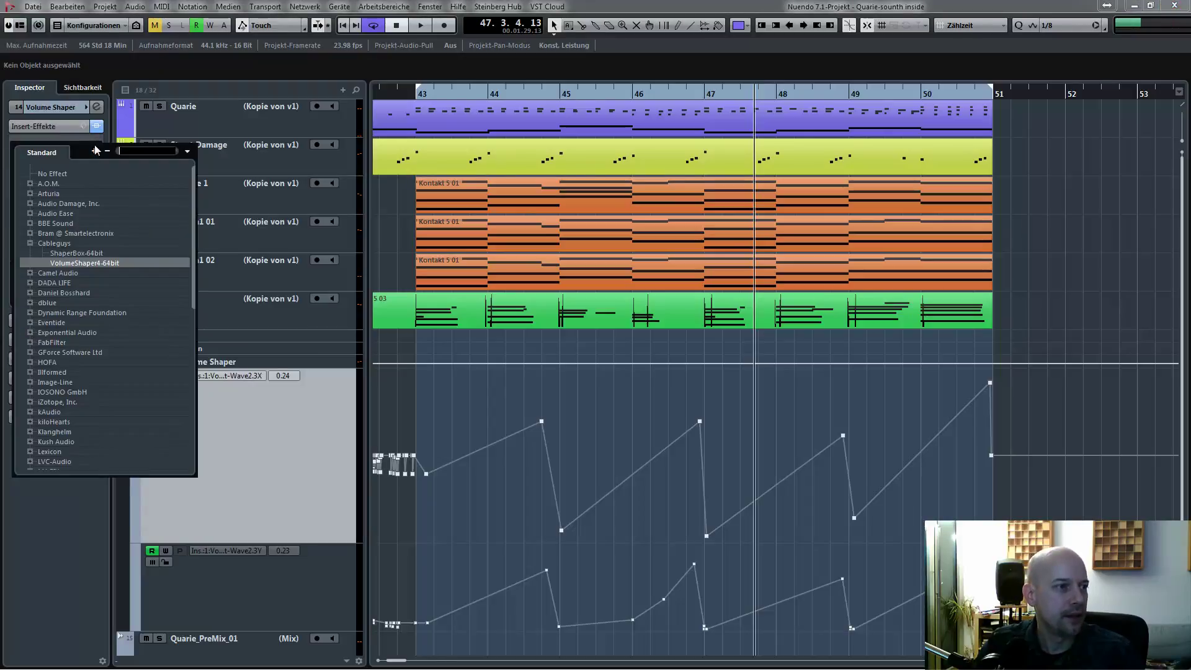
{"action": "left_click", "coordinate": [71, 254]}
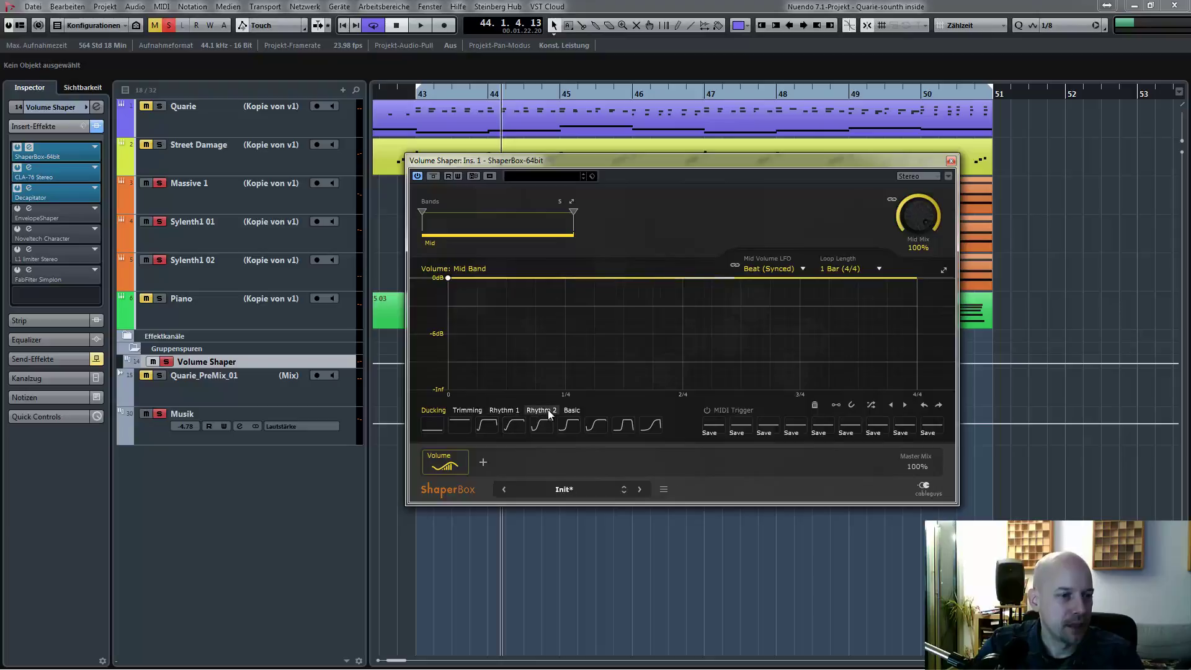
Browse ShaperBox's Rhythm 1 and Basic wave sets and load the Basic Saw wave into the mid band
{"action": "left_click", "coordinate": [512, 411]}
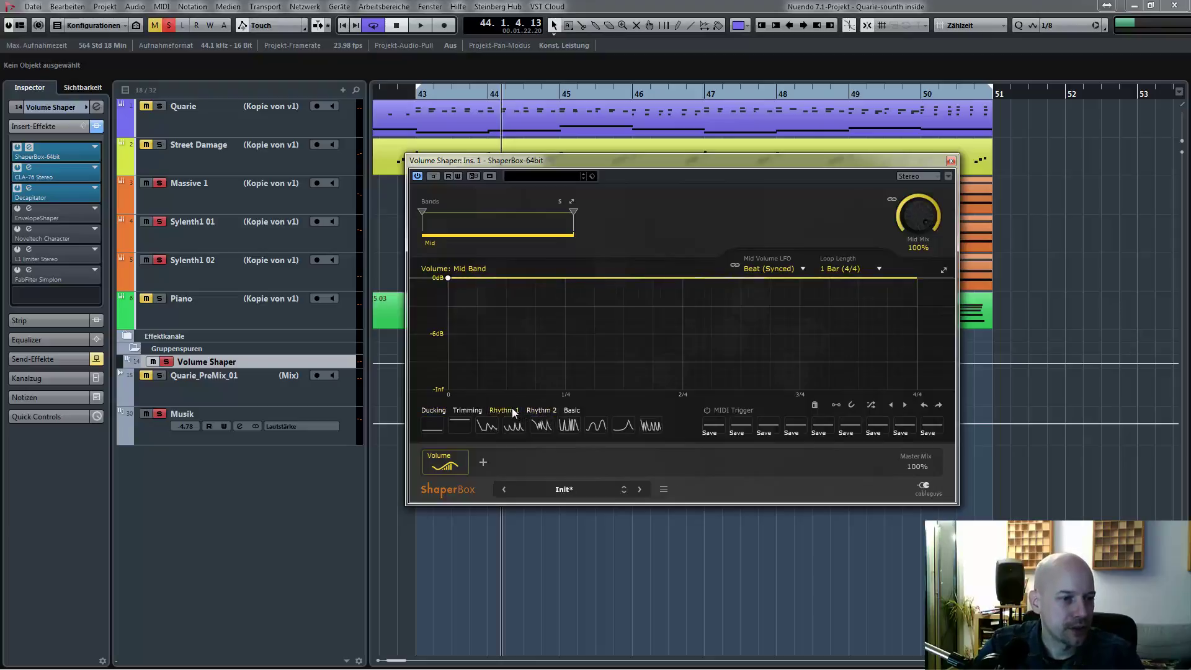
{"action": "left_click", "coordinate": [573, 409]}
{"action": "left_click", "coordinate": [571, 427]}
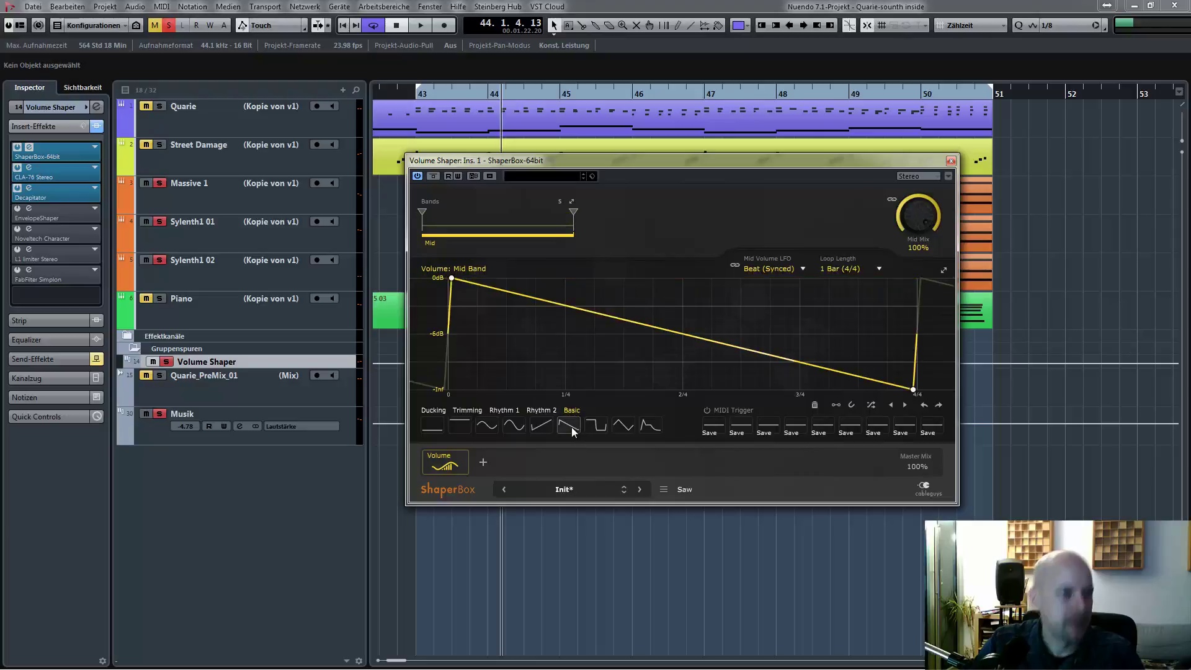
Audition the saw wave with its loop length set to 1/16 and store it in the C# MIDI trigger slot
{"action": "key", "text": "space"}
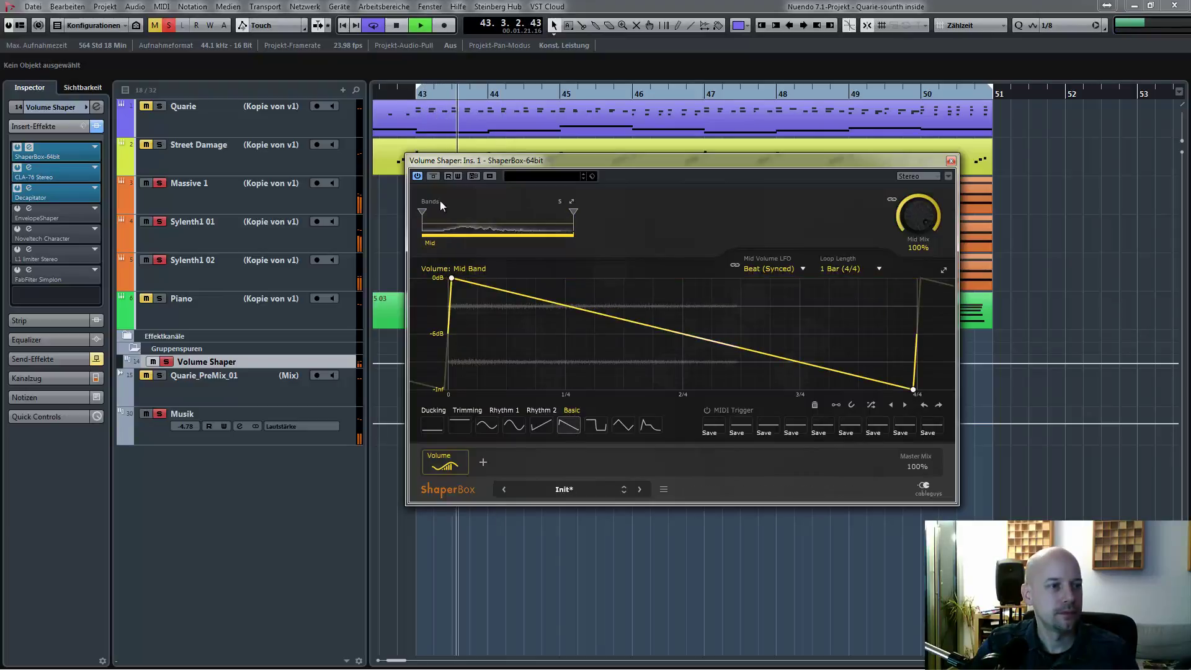
{"action": "left_click", "coordinate": [851, 271]}
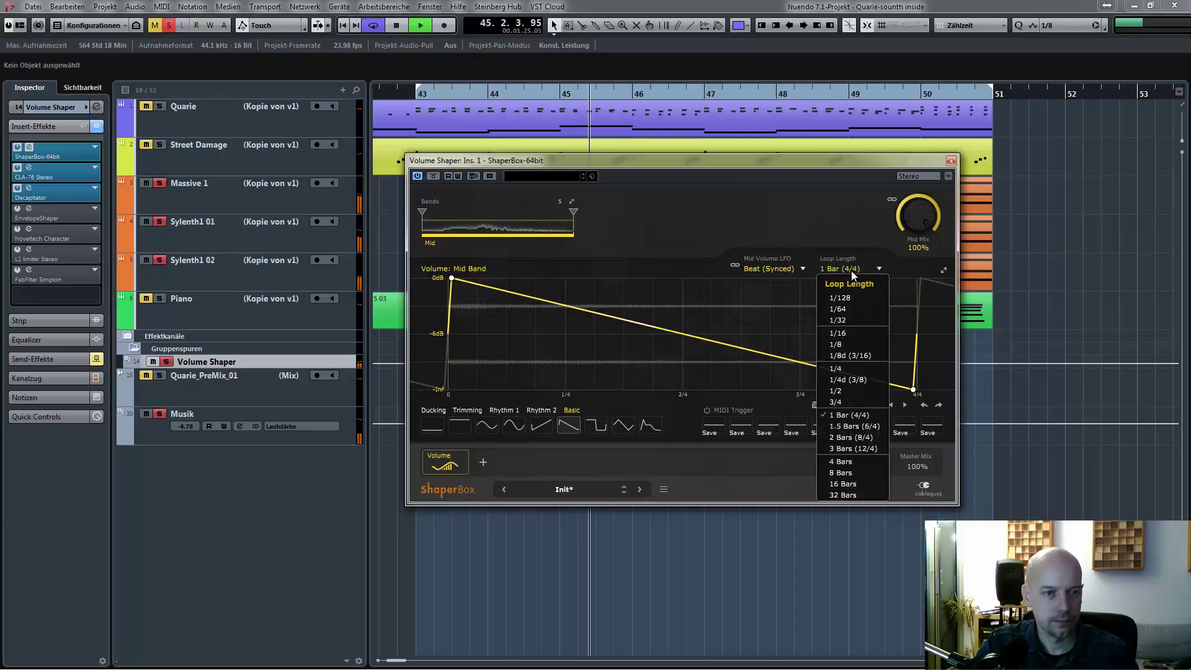
{"action": "left_click", "coordinate": [849, 334]}
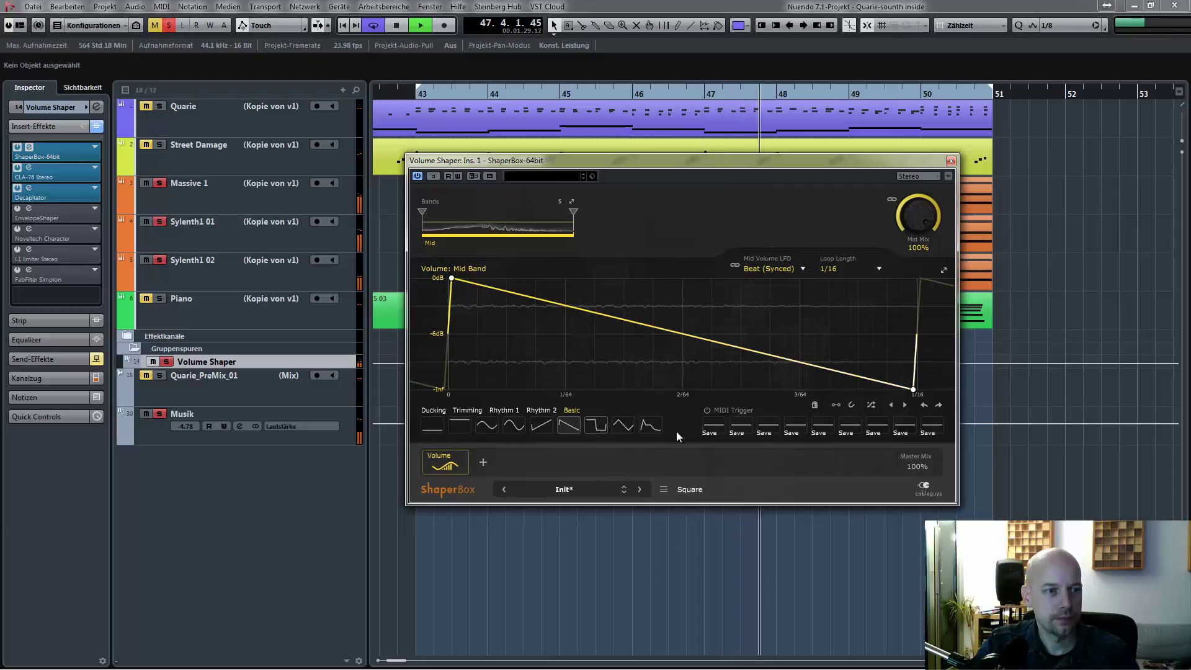
{"action": "left_click", "coordinate": [706, 410]}
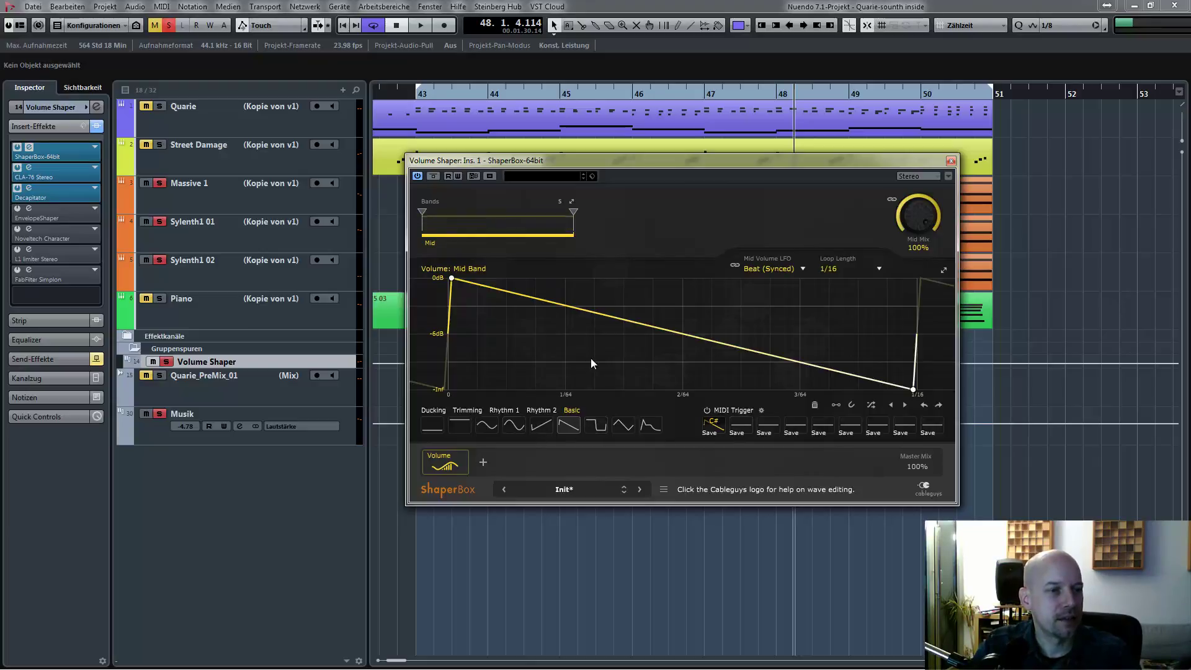
Try the first two Rhythm 2 waves during playback and reload the Basic Saw wave
{"action": "left_click", "coordinate": [541, 411]}
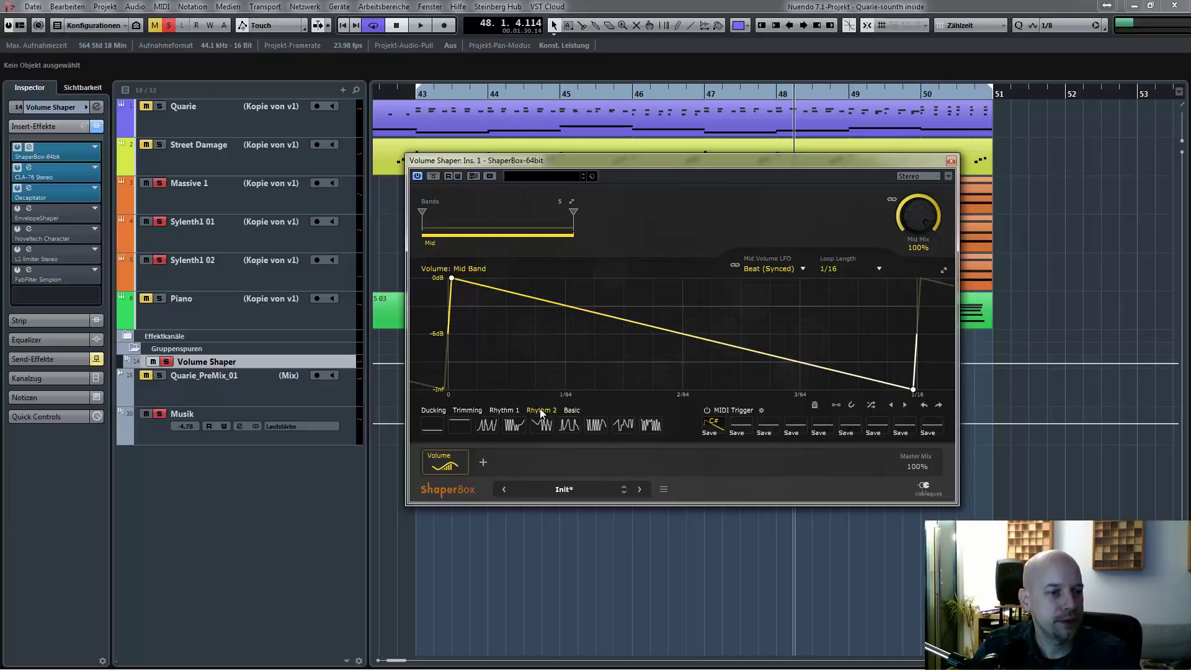
{"action": "left_click", "coordinate": [485, 426]}
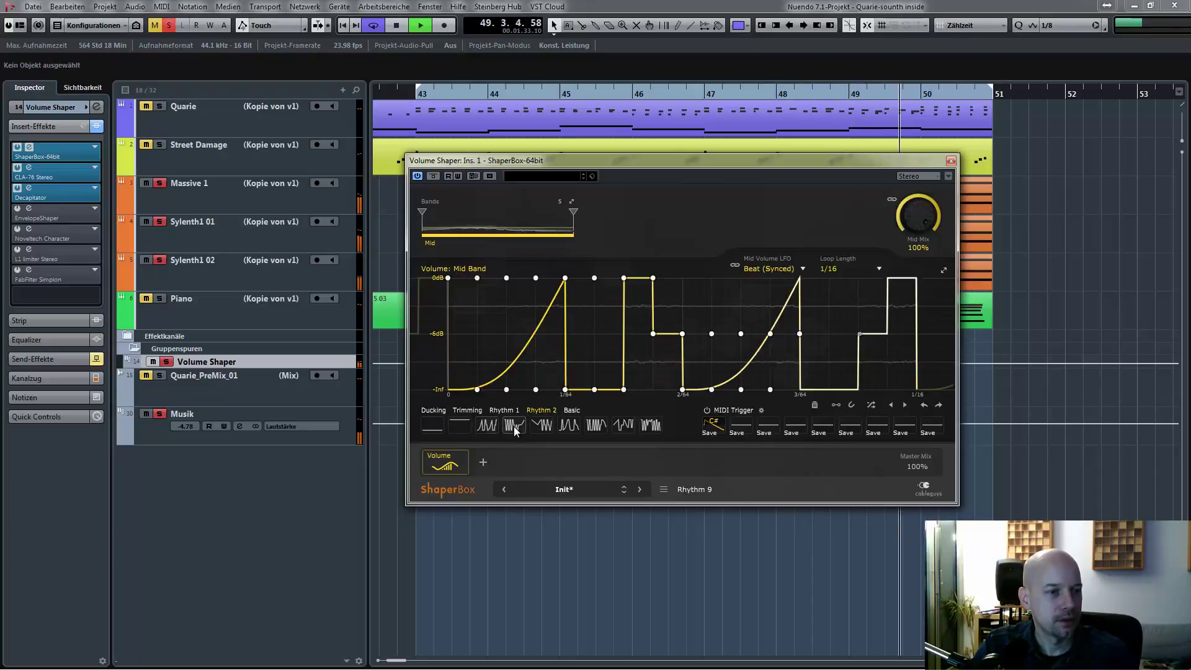
{"action": "left_click", "coordinate": [514, 426]}
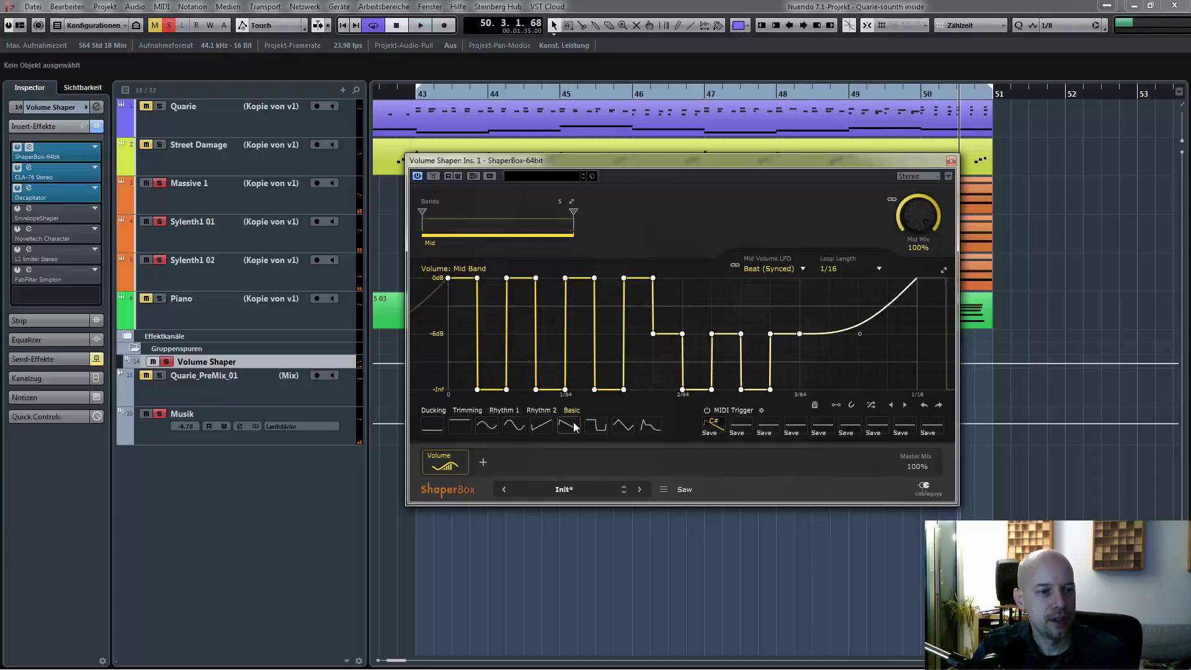
{"action": "left_click", "coordinate": [575, 427]}
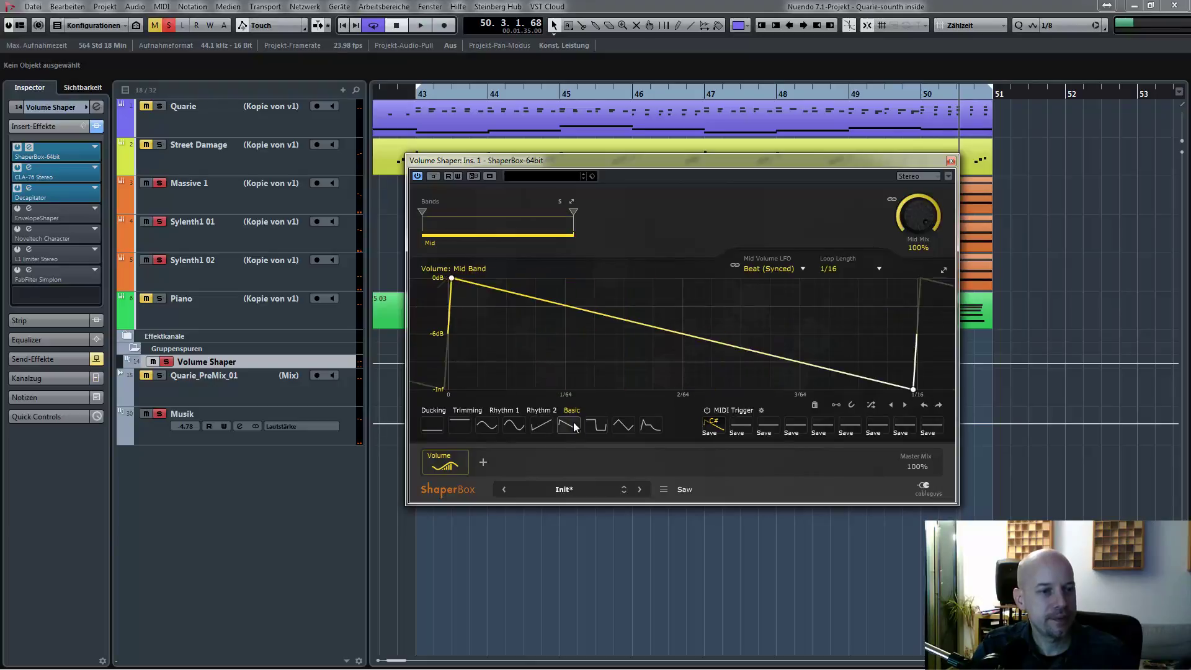
Split the saw at 2/64 into two falling ramps using Step draw mode and moved points, and store it in the D trigger slot
{"action": "right_click", "coordinate": [672, 330]}
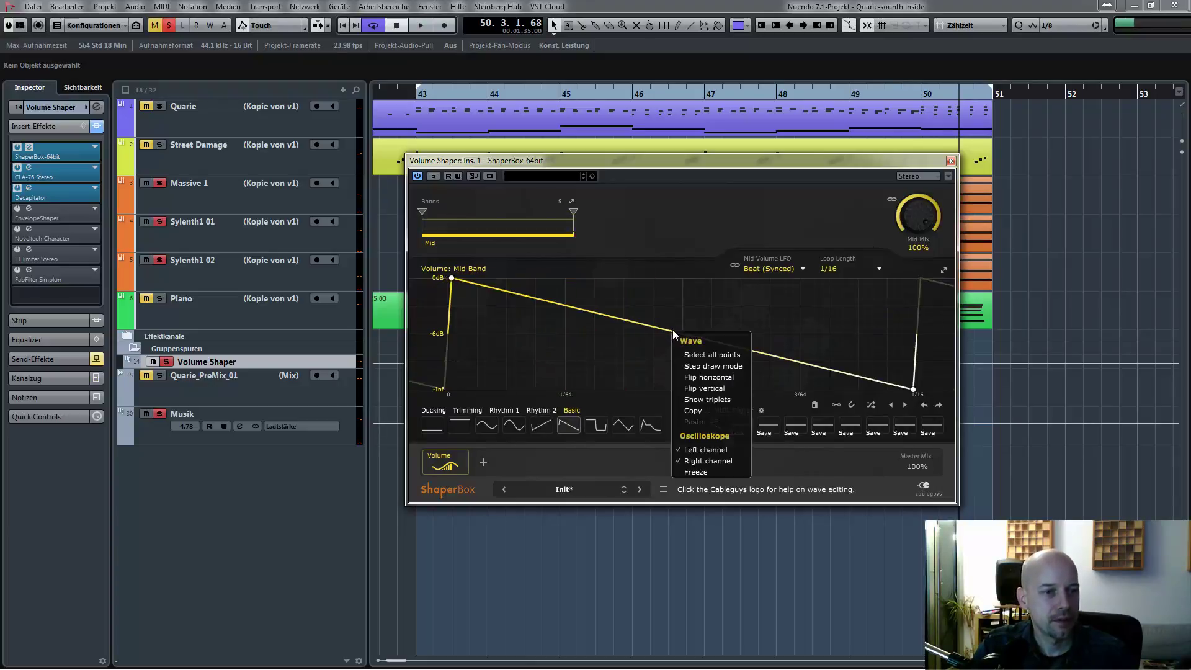
{"action": "left_click", "coordinate": [705, 366]}
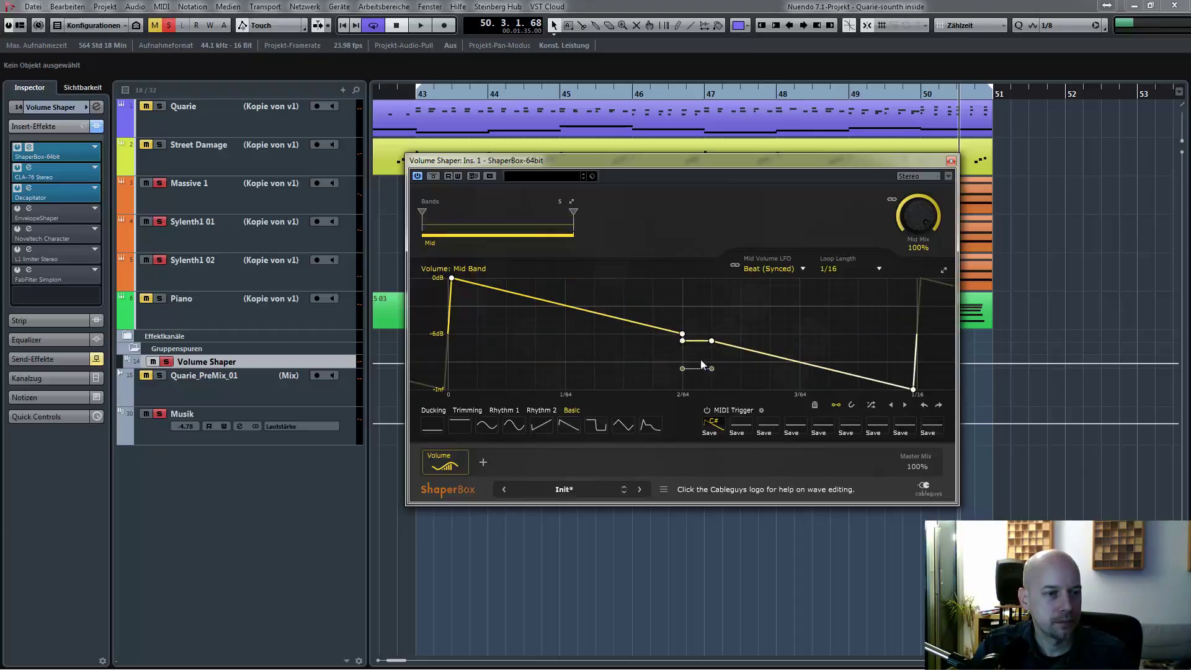
{"action": "right_click", "coordinate": [710, 364]}
{"action": "left_click", "coordinate": [723, 396]}
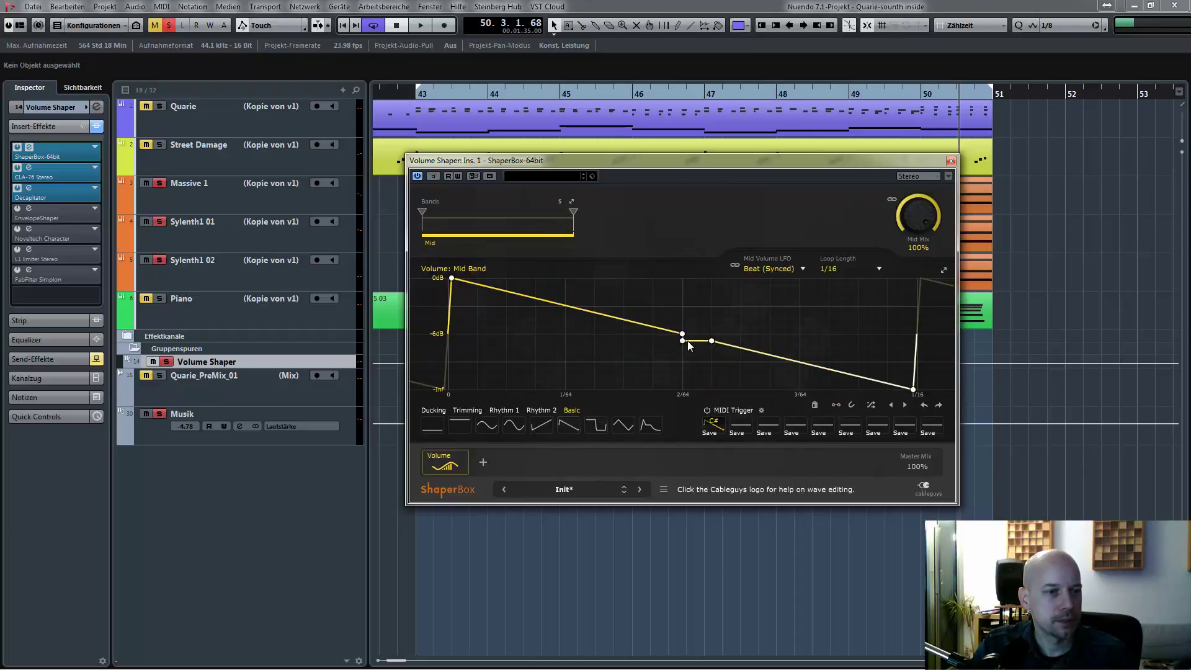
{"action": "left_click_drag", "start_coordinate": [683, 336], "coordinate": [682, 395]}
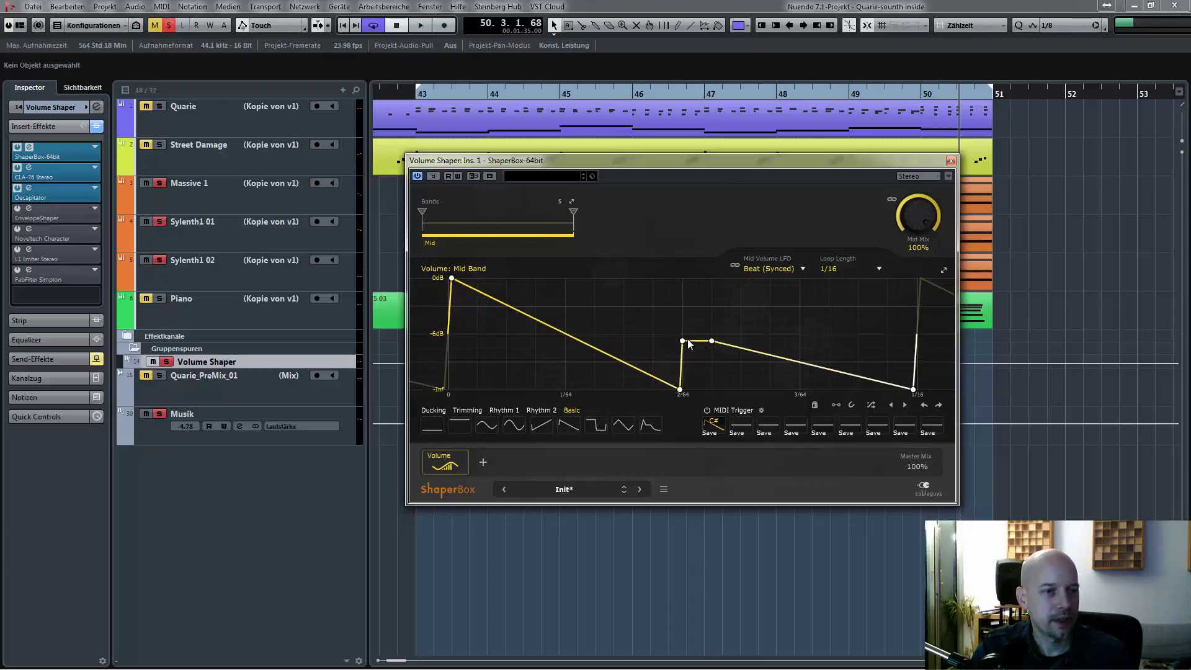
{"action": "left_click_drag", "start_coordinate": [682, 340], "coordinate": [681, 278]}
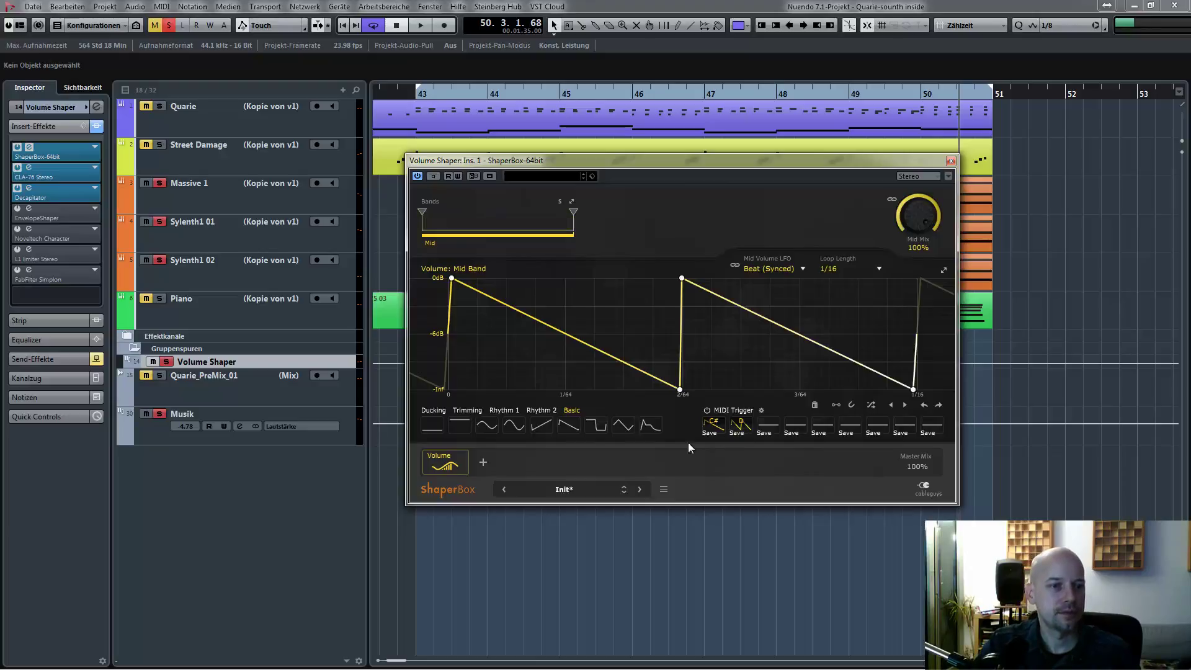
Switch between the stored C# and D waves and compare them during playback
{"action": "left_click", "coordinate": [717, 425]}
{"action": "left_click", "coordinate": [742, 425]}
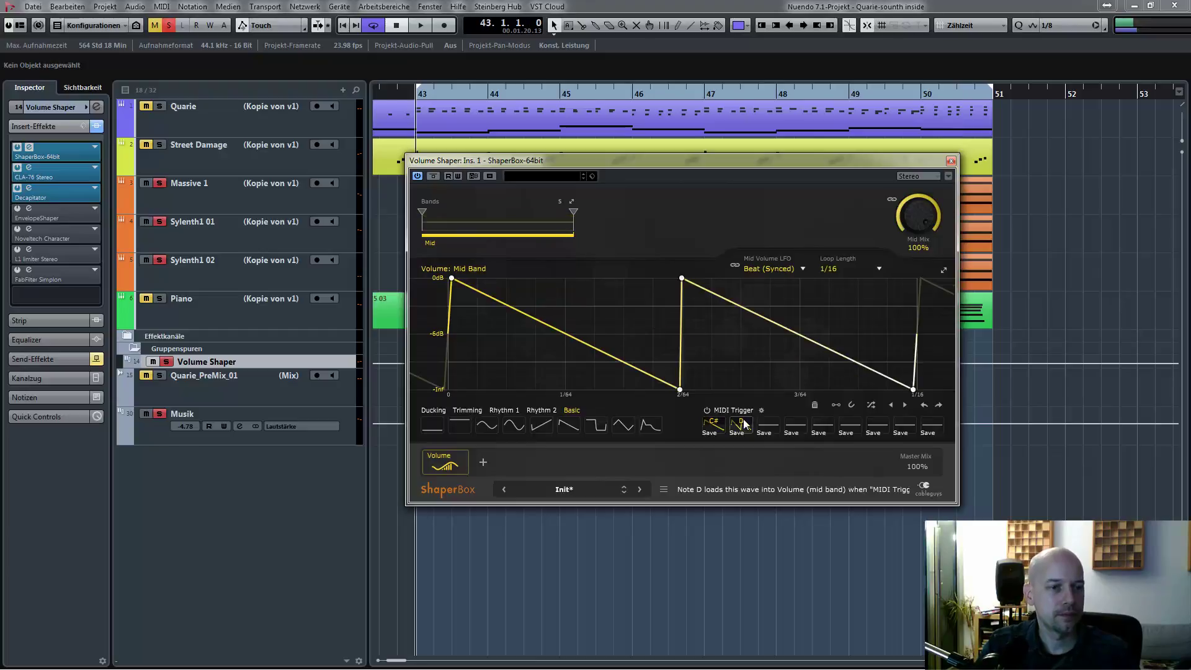
{"action": "key", "text": "space"}
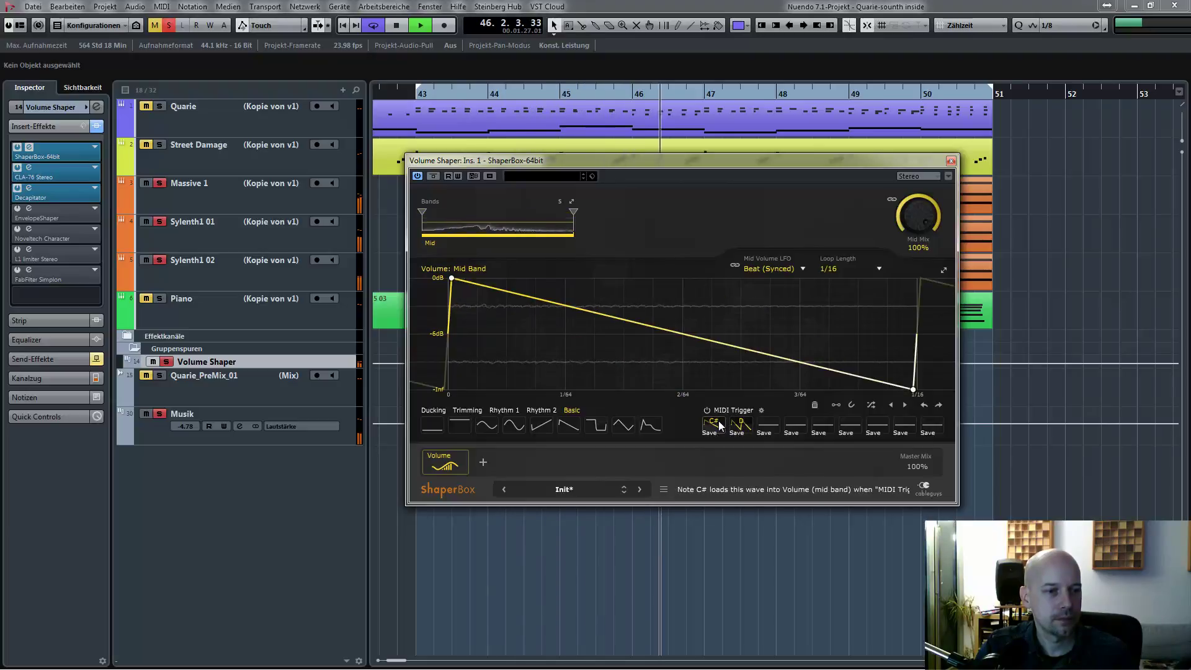
Add a new MIDI track to the project
{"action": "right_click", "coordinate": [249, 359]}
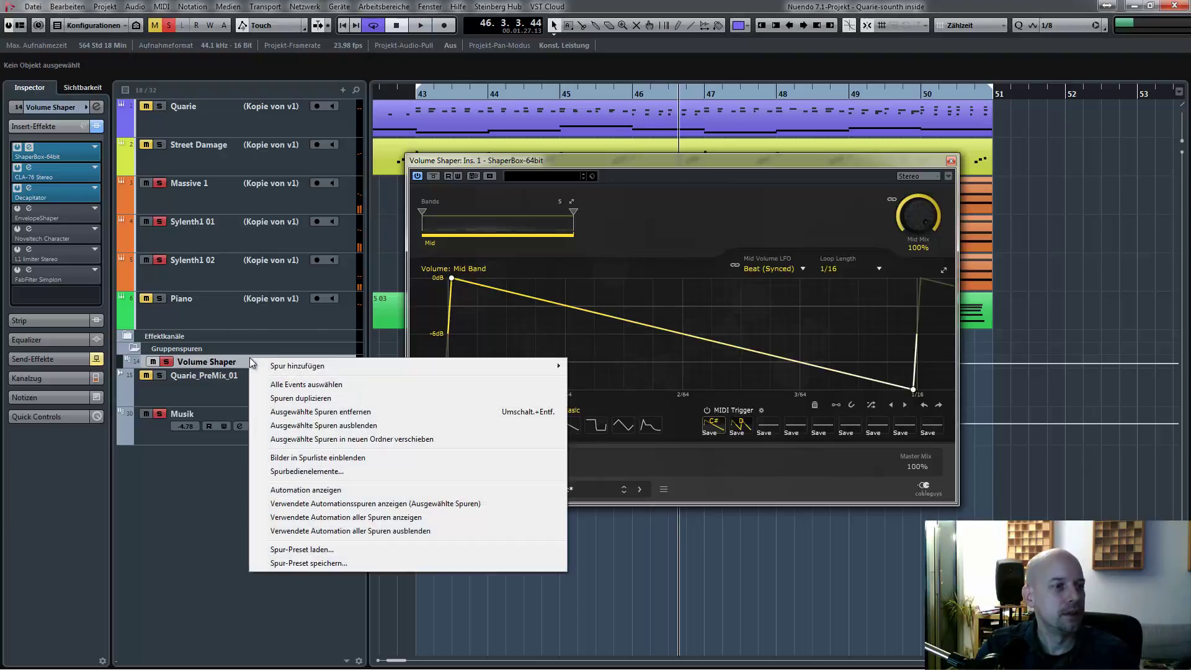
{"action": "mouse_move", "coordinate": [411, 364]}
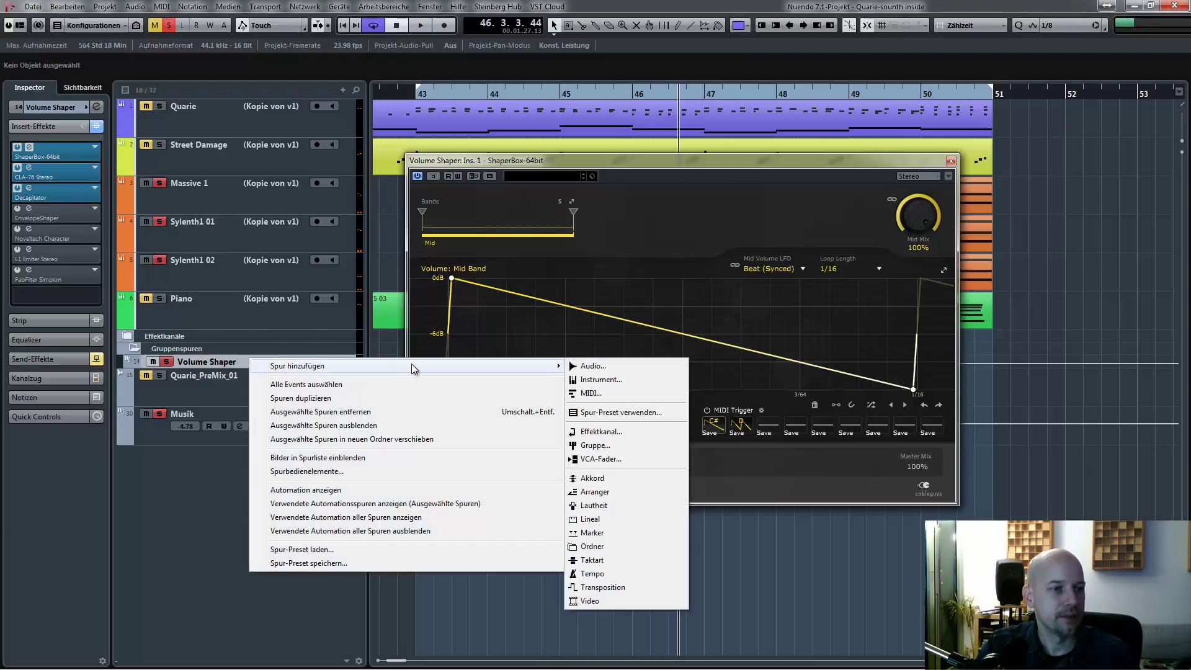
{"action": "left_click", "coordinate": [620, 394]}
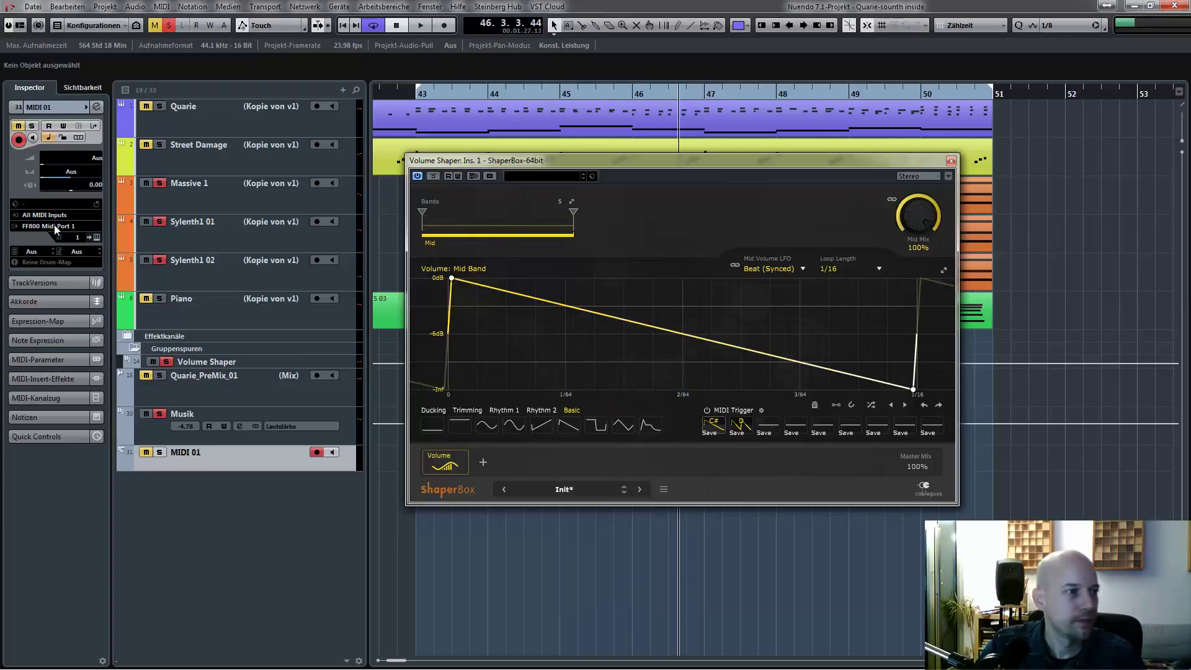
Route the MIDI 01 track's output to the ShaperBox-64bit insert on Volume Shaper and test the wave triggering during playback
{"action": "left_click", "coordinate": [54, 225]}
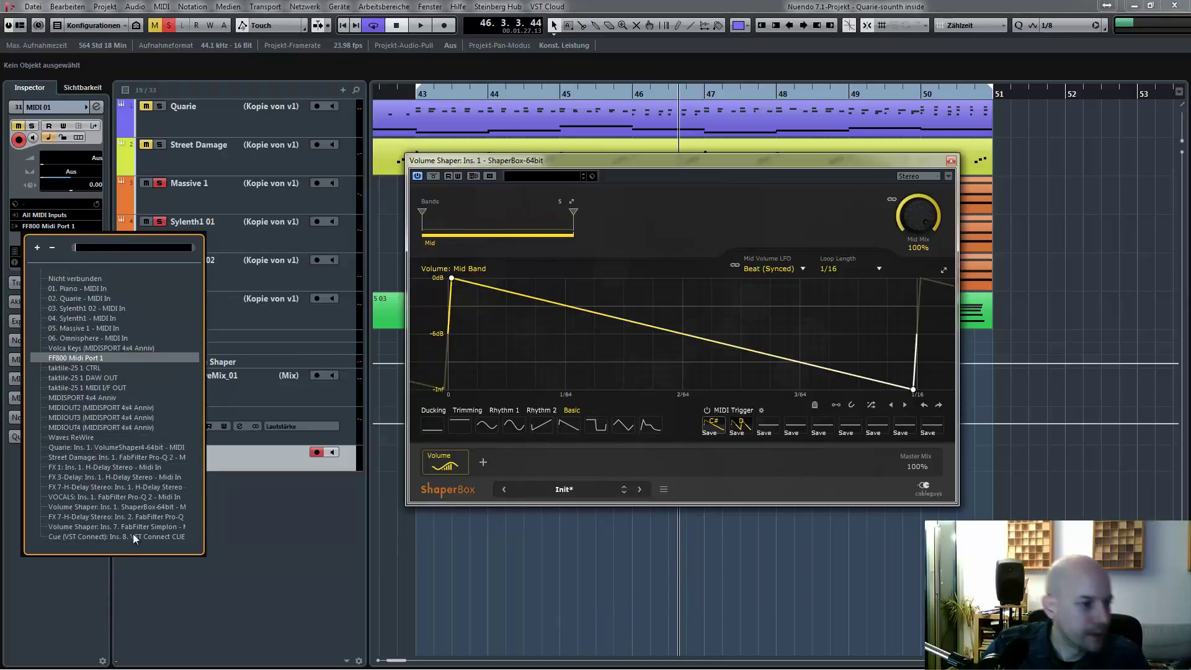
{"action": "left_click", "coordinate": [81, 527]}
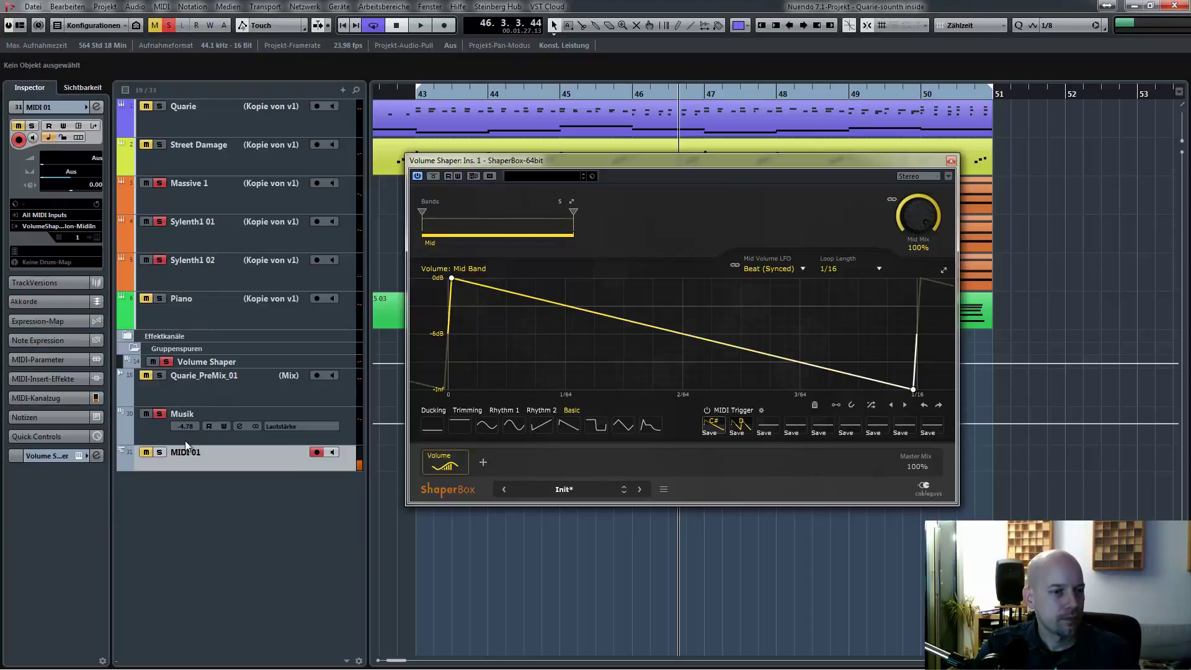
{"action": "left_click", "coordinate": [53, 227]}
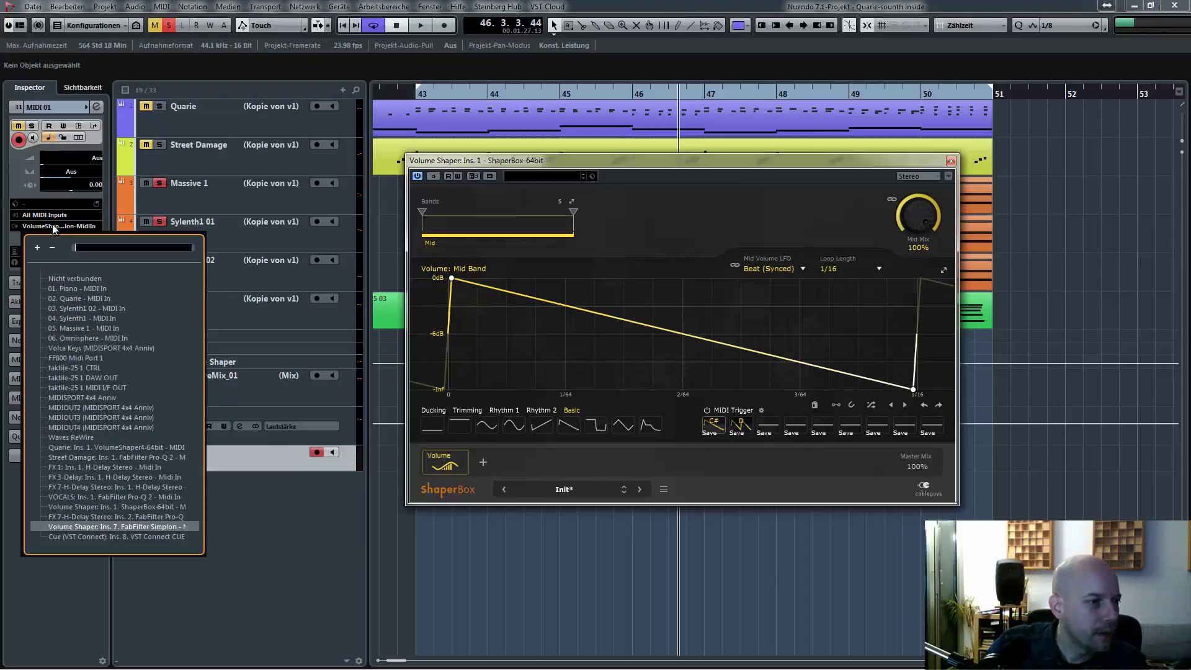
{"action": "type", "text": "volu"}
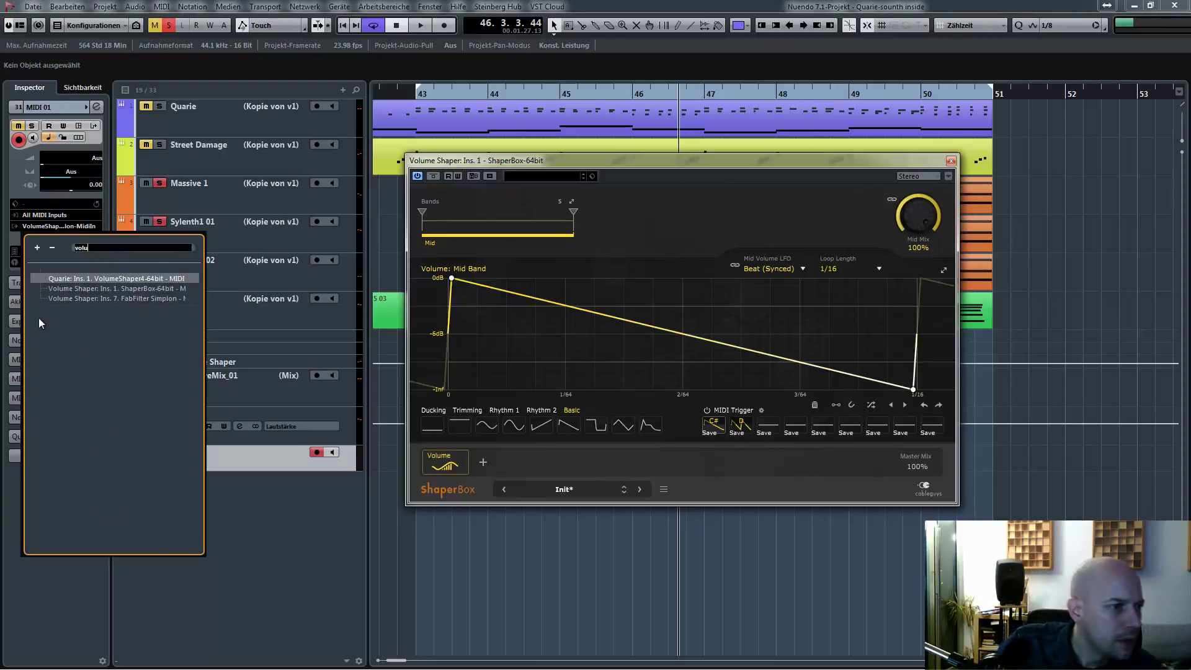
{"action": "left_click", "coordinate": [91, 288]}
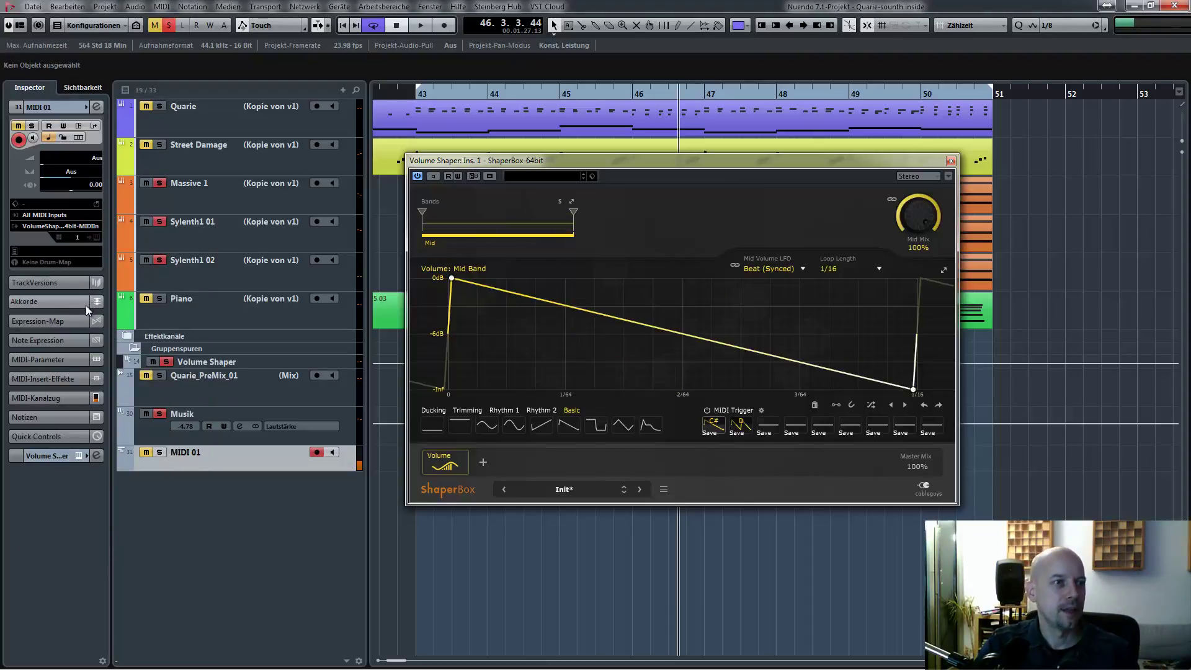
{"action": "key", "text": "space"}
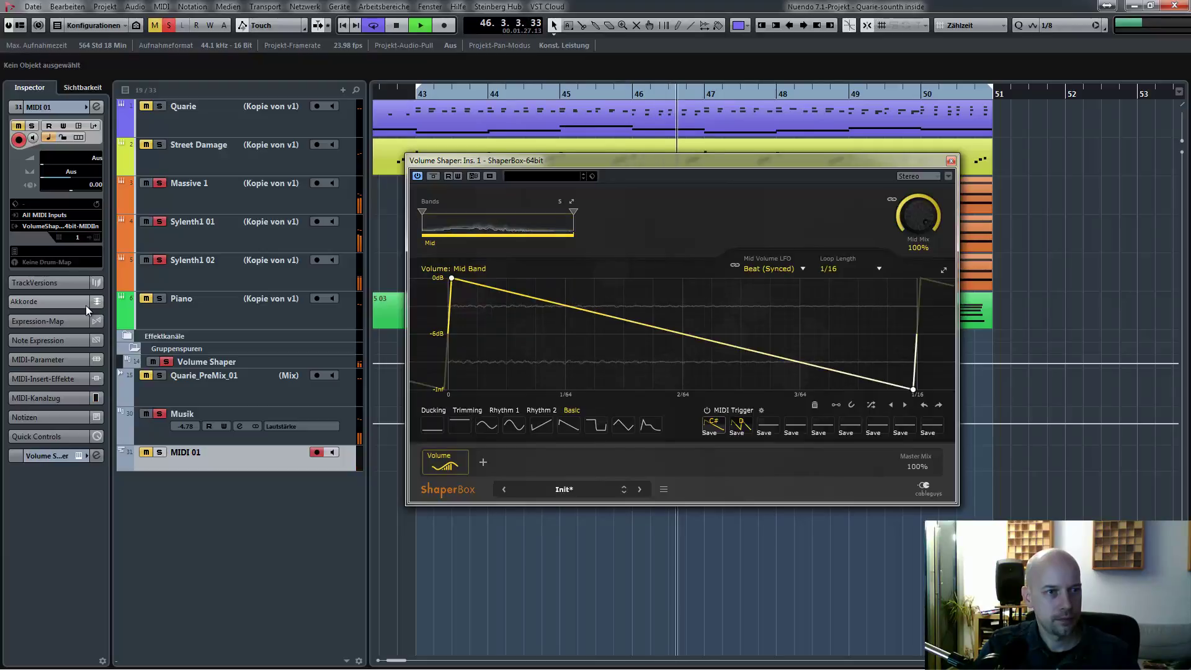
{"action": "key", "text": "space"}
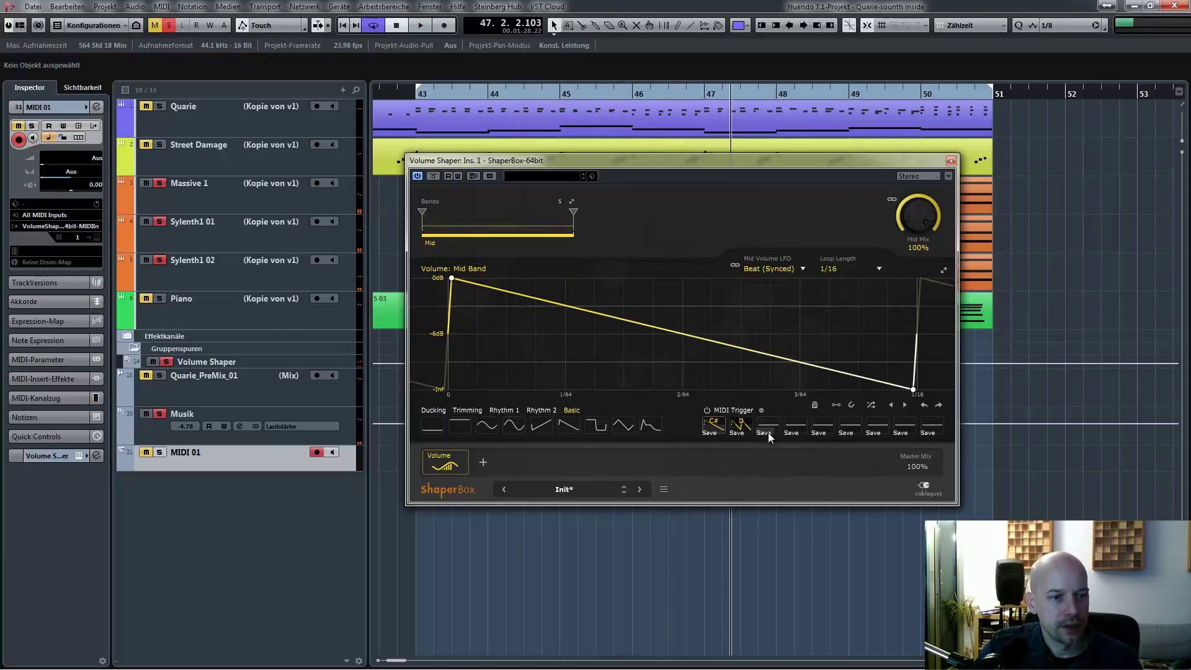
Load the rising S-curve wave from the Ducking set, store it in the D# trigger slot, and start playback
{"action": "left_click", "coordinate": [460, 412]}
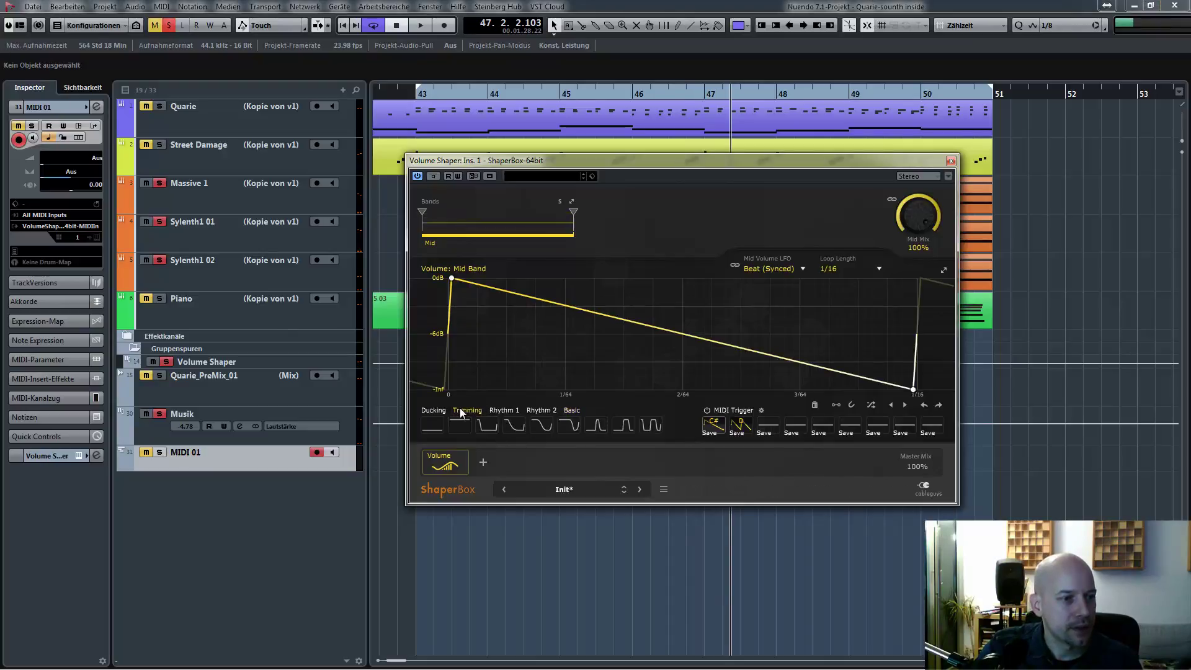
{"action": "left_click", "coordinate": [497, 409]}
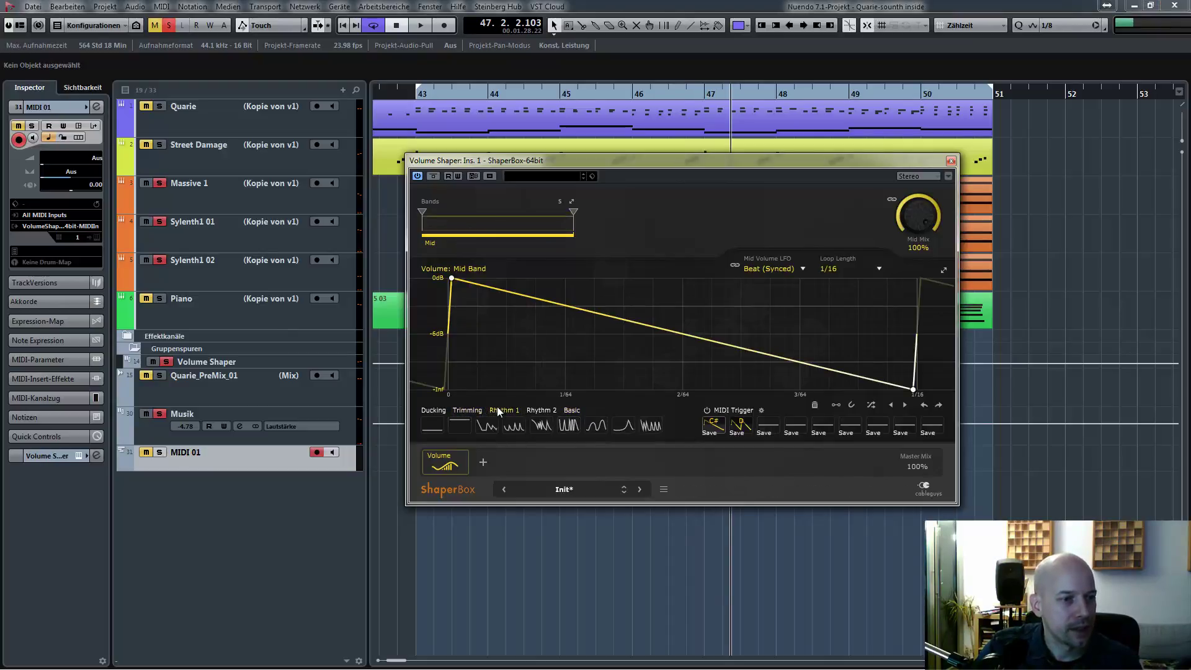
{"action": "left_click", "coordinate": [527, 410]}
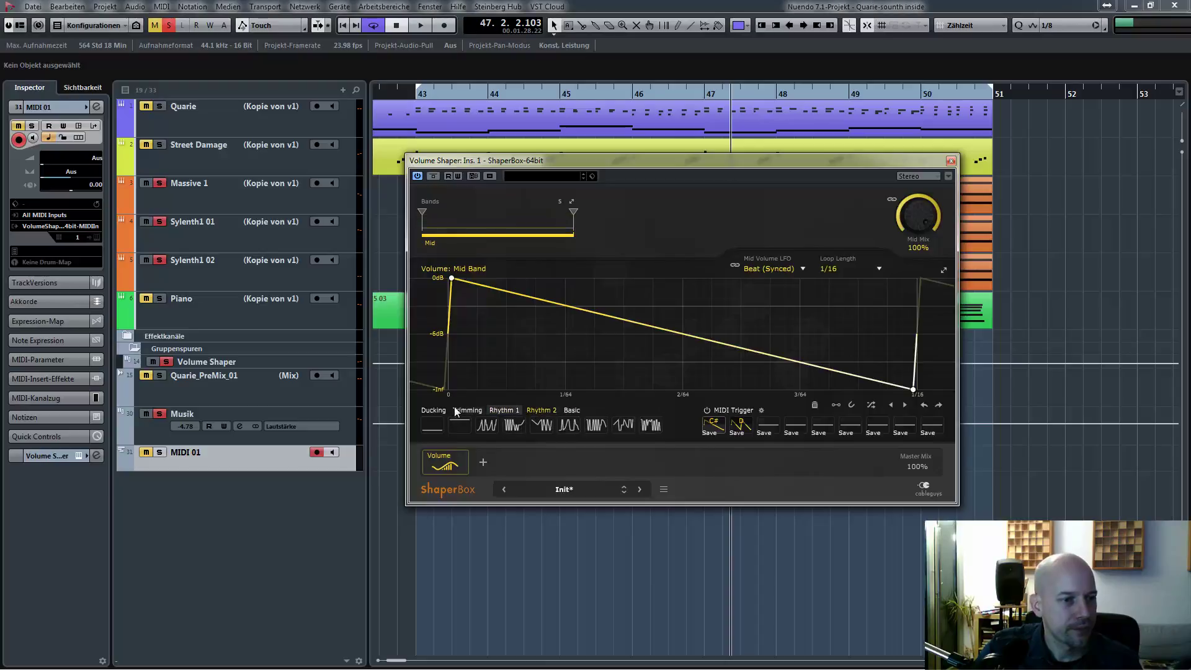
{"action": "left_click", "coordinate": [433, 411]}
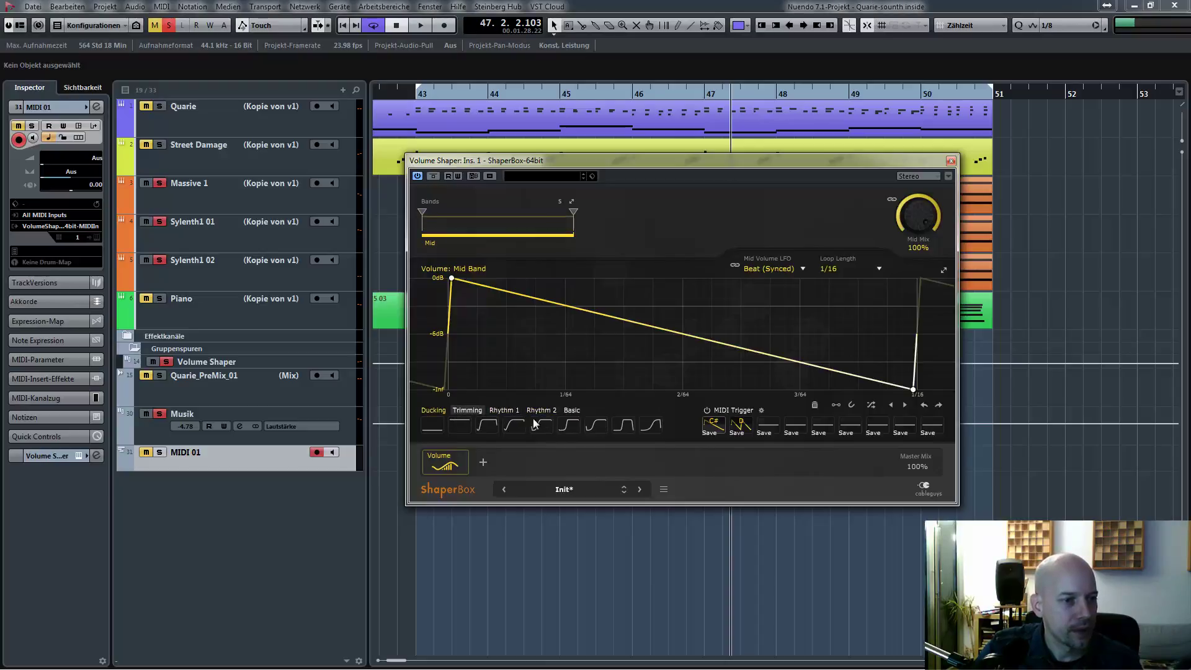
{"action": "left_click", "coordinate": [596, 425]}
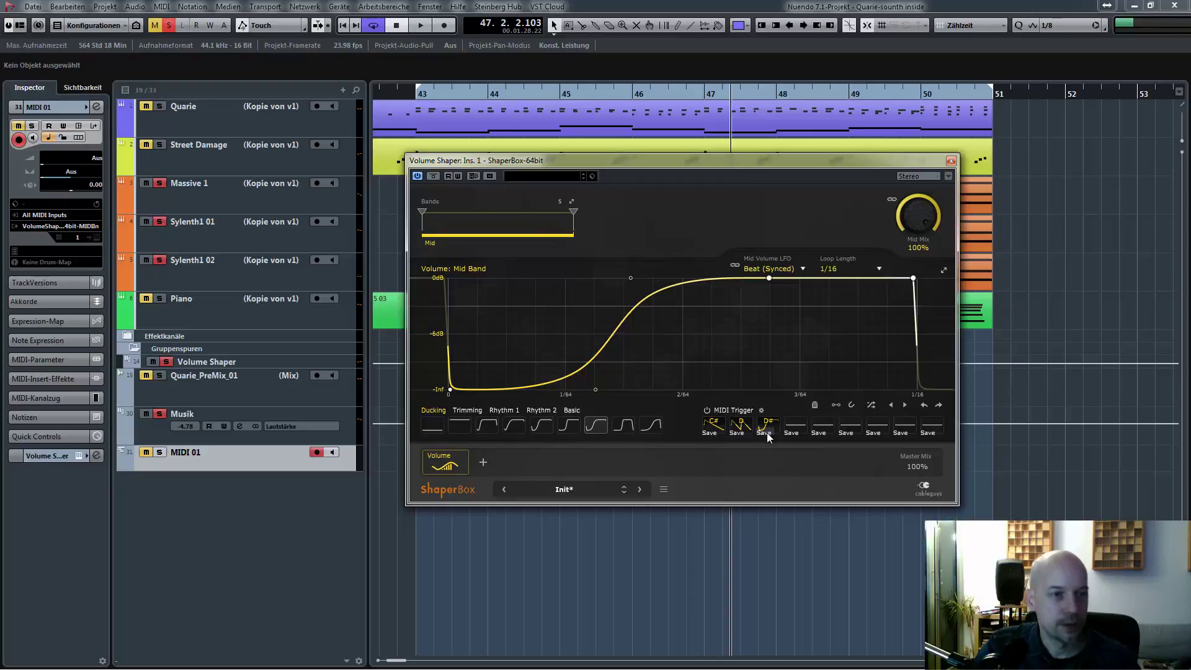
{"action": "key", "text": "space"}
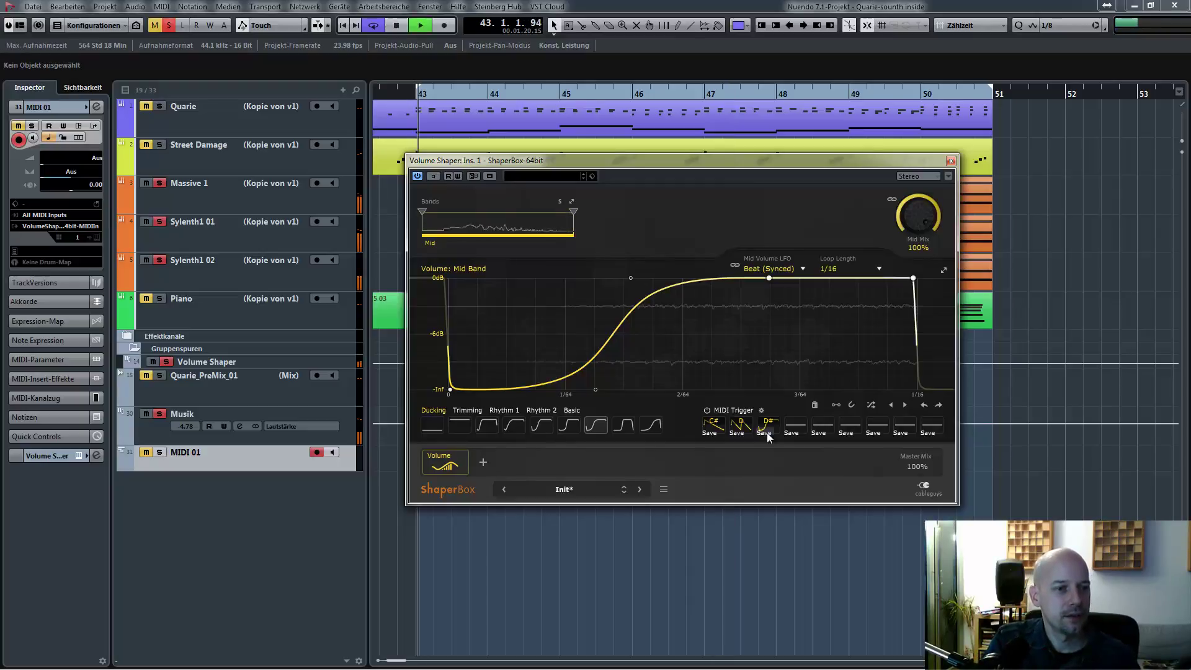